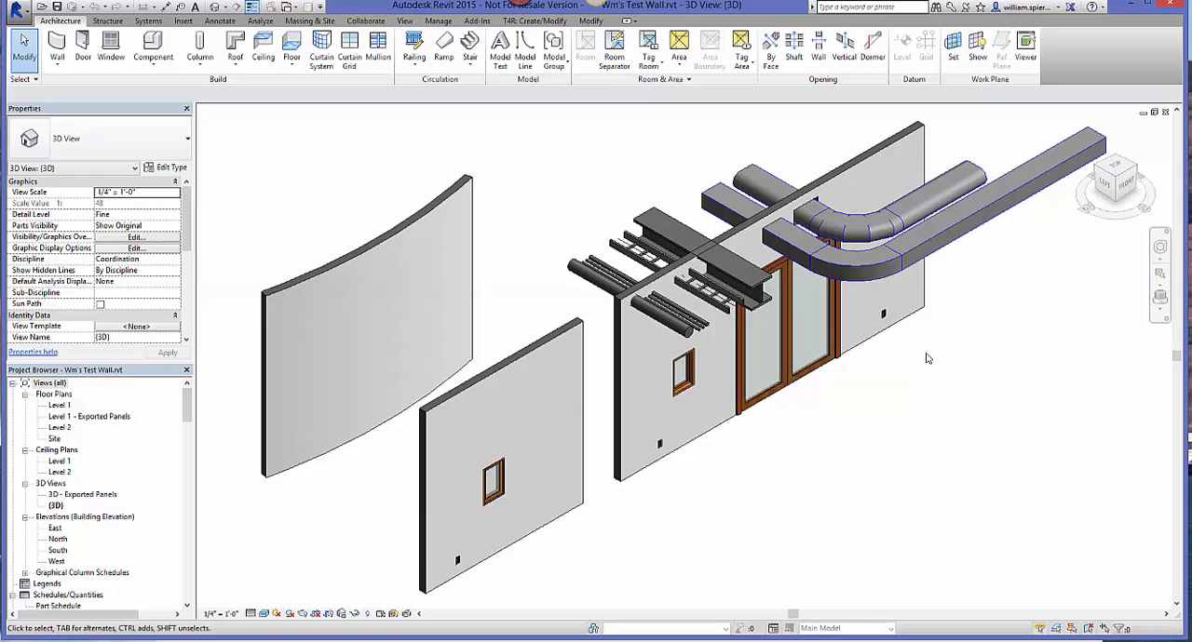
Step: Delete the two straight ducts and the three thin conduits that pass through the long wall
scroll(800, 186, up, 4)
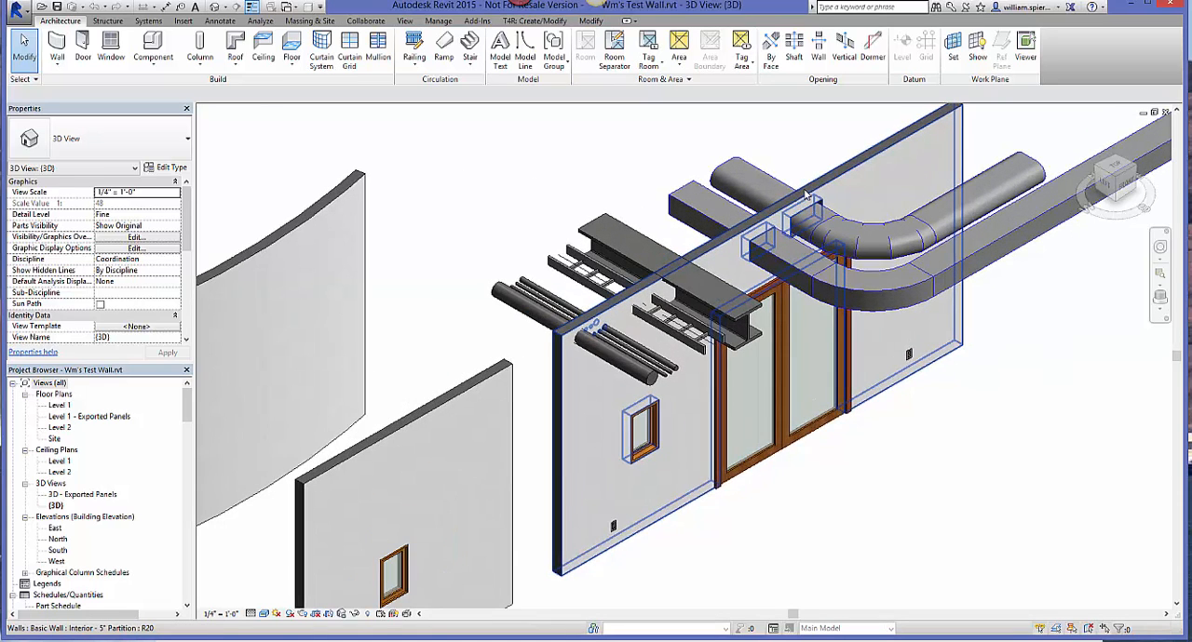
shift+middle_drag(798, 186, 761, 181)
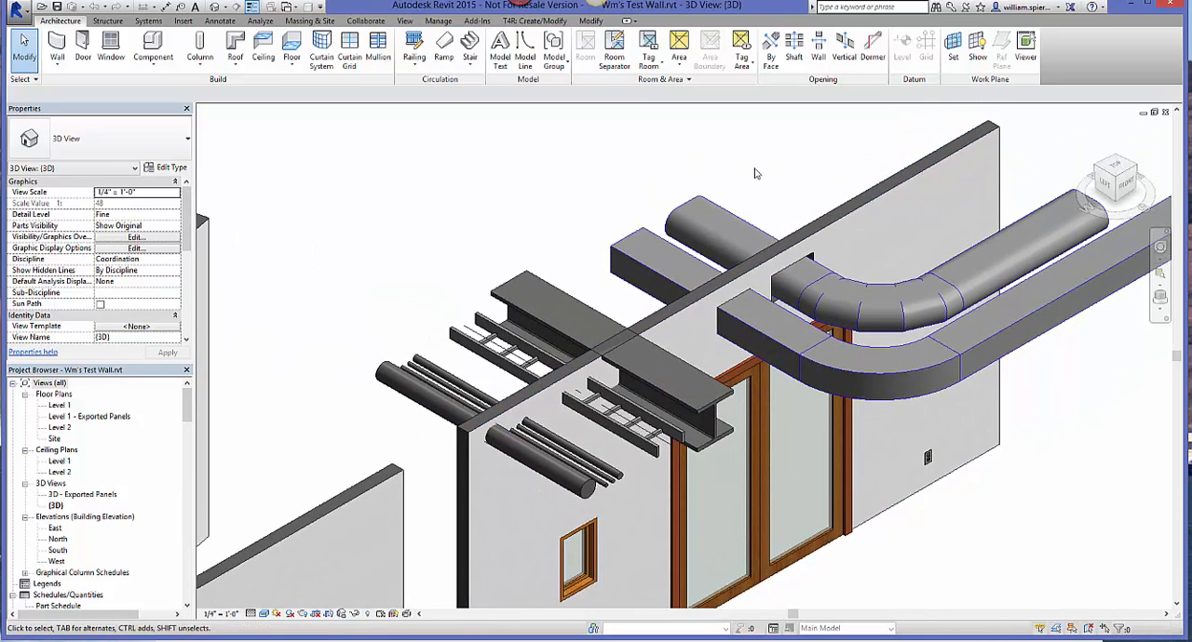
drag(760, 163, 623, 230)
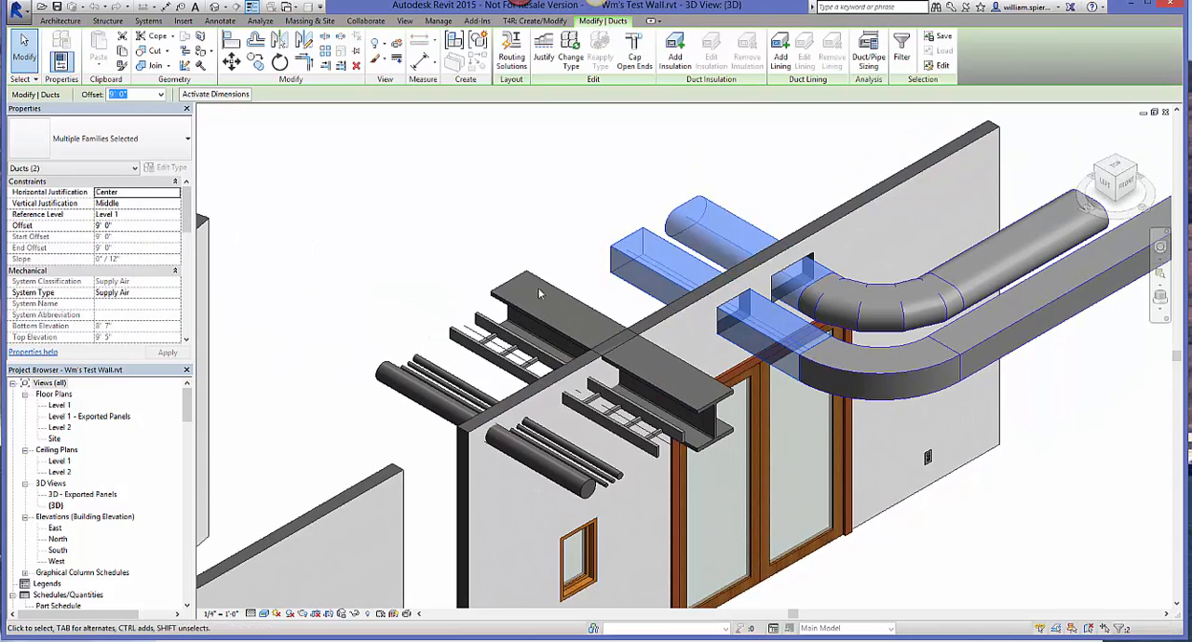
ctrl+click(447, 387)
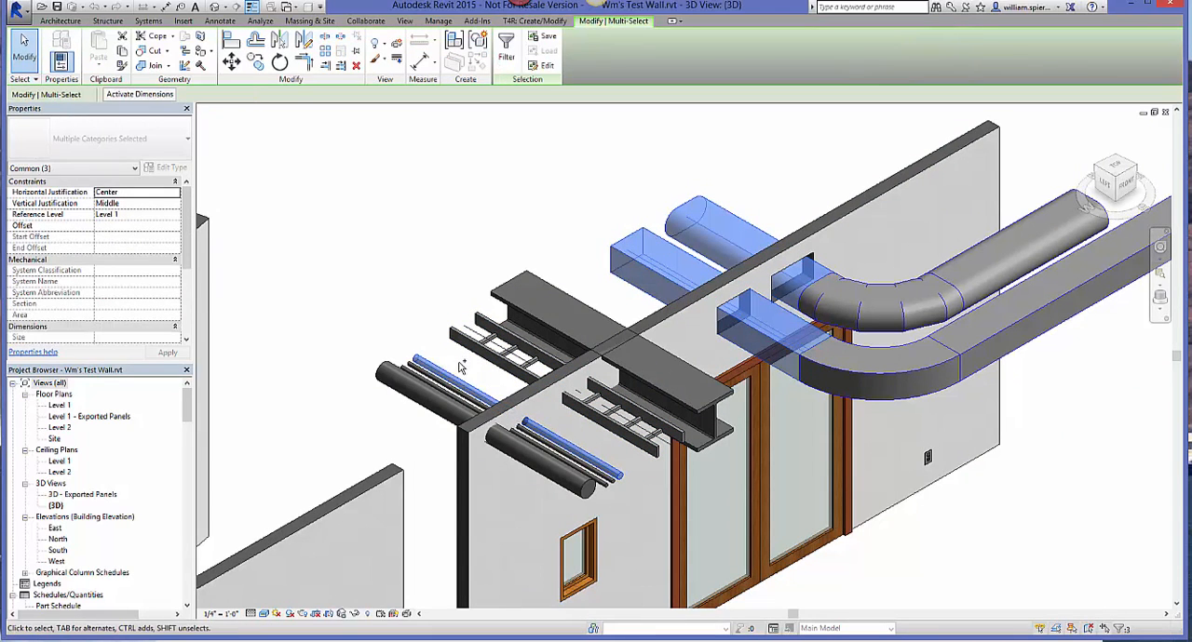
ctrl+drag(453, 370, 445, 394)
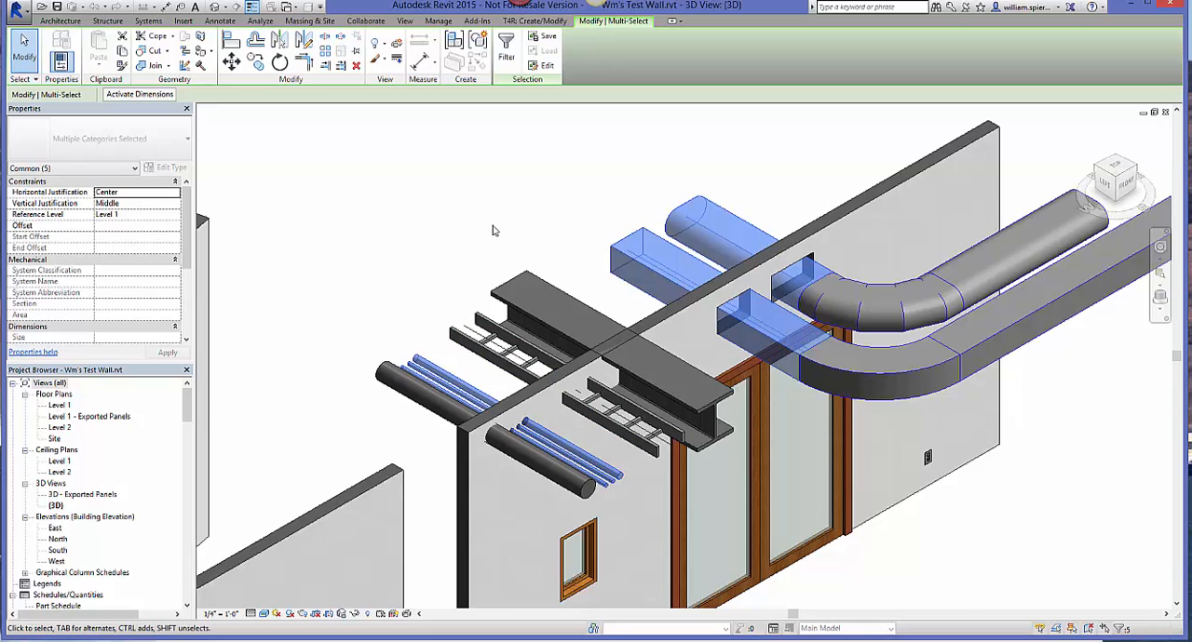
key(Delete)
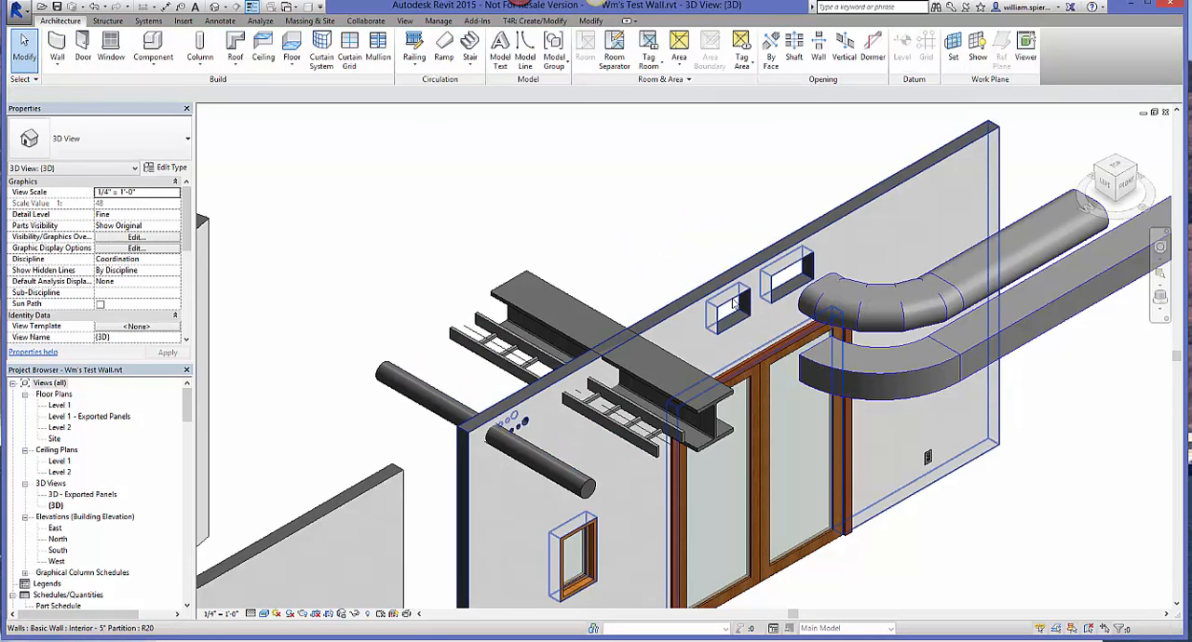
Step: Inspect the rectangular and round openings left in the wall and undo the deletion
scroll(735, 302, up, 5)
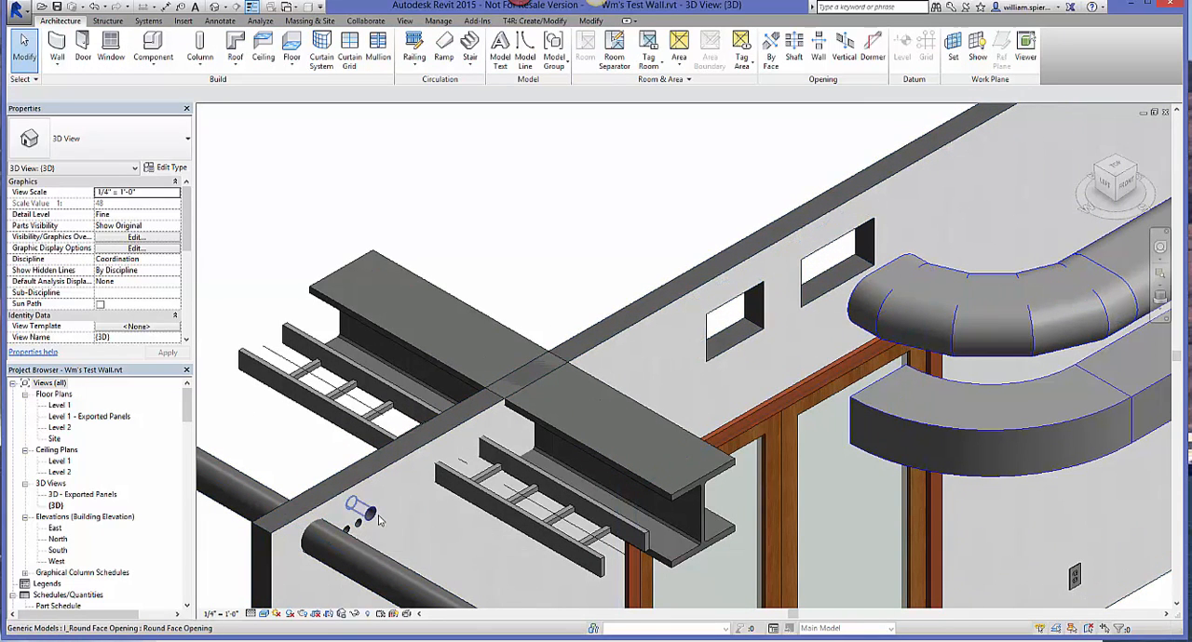
key(ctrl+z)
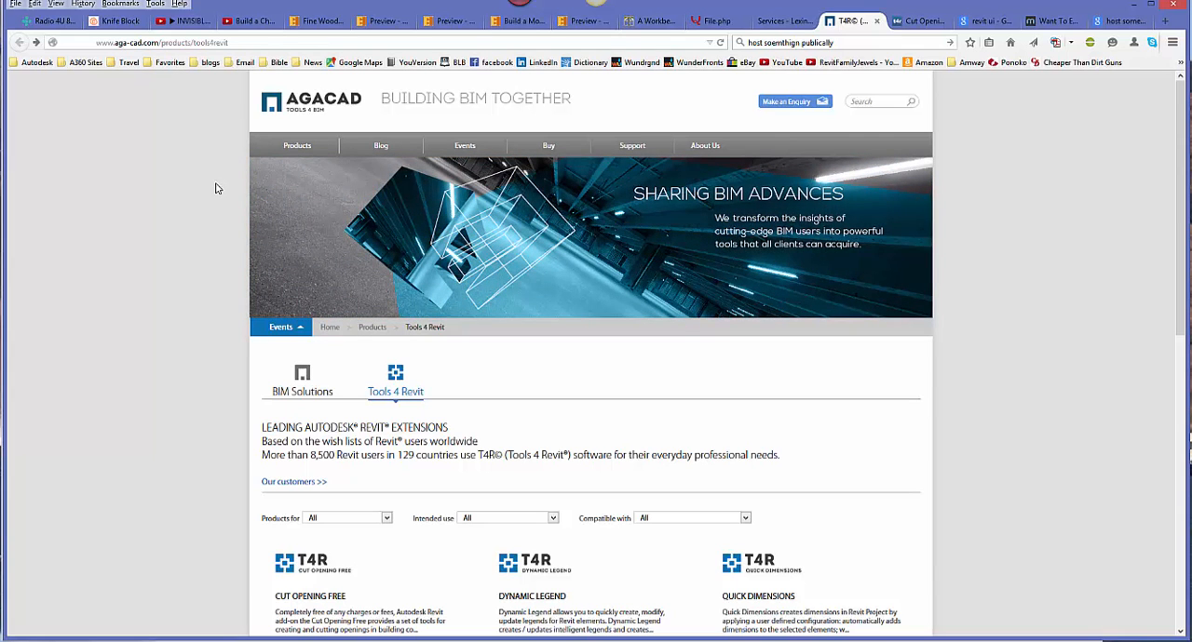
Step: In the web browser, open AGACAD's Cut Opening Free product page and view its free download request form
scroll(216, 189, down, 5)
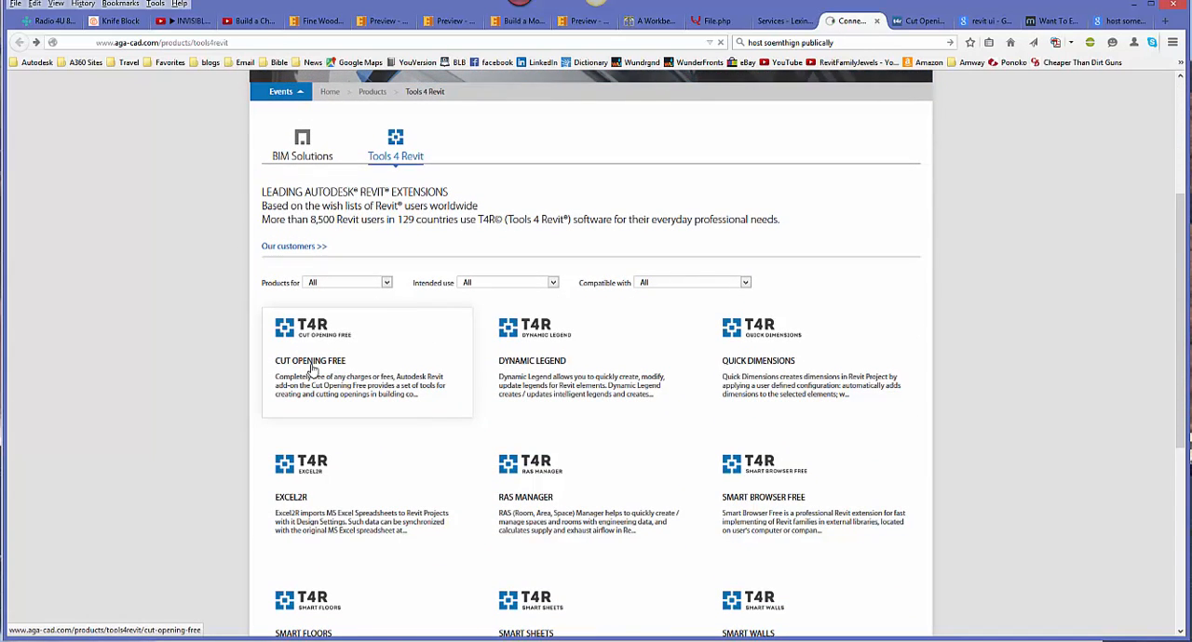
click(312, 368)
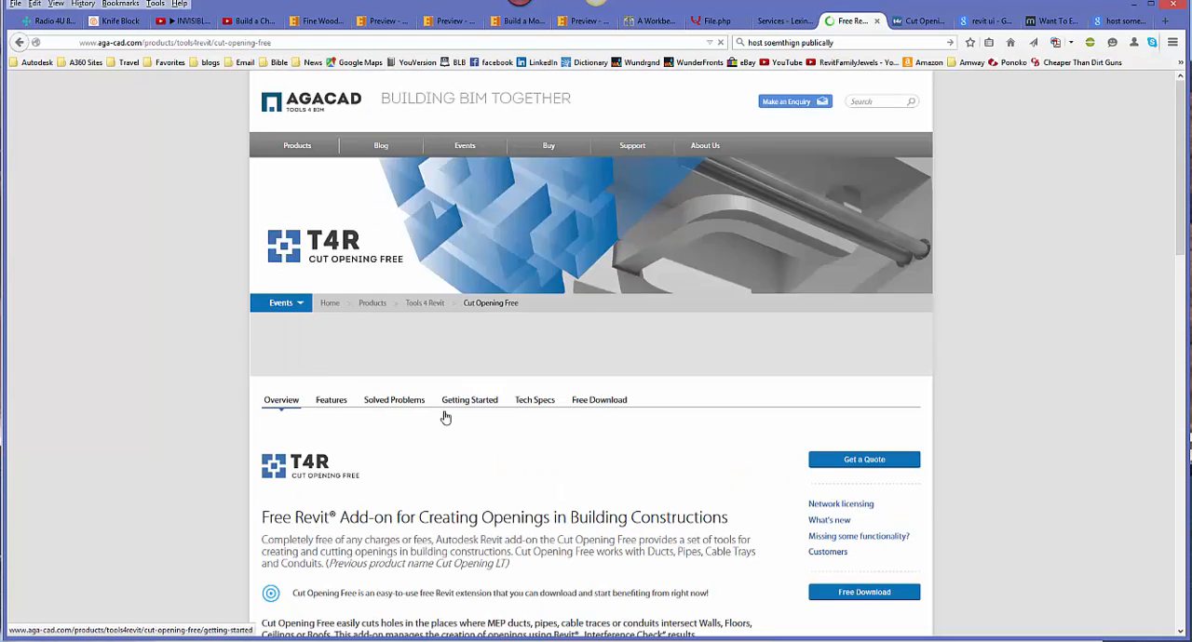
scroll(444, 415, down, 5)
scroll(444, 415, down, 4)
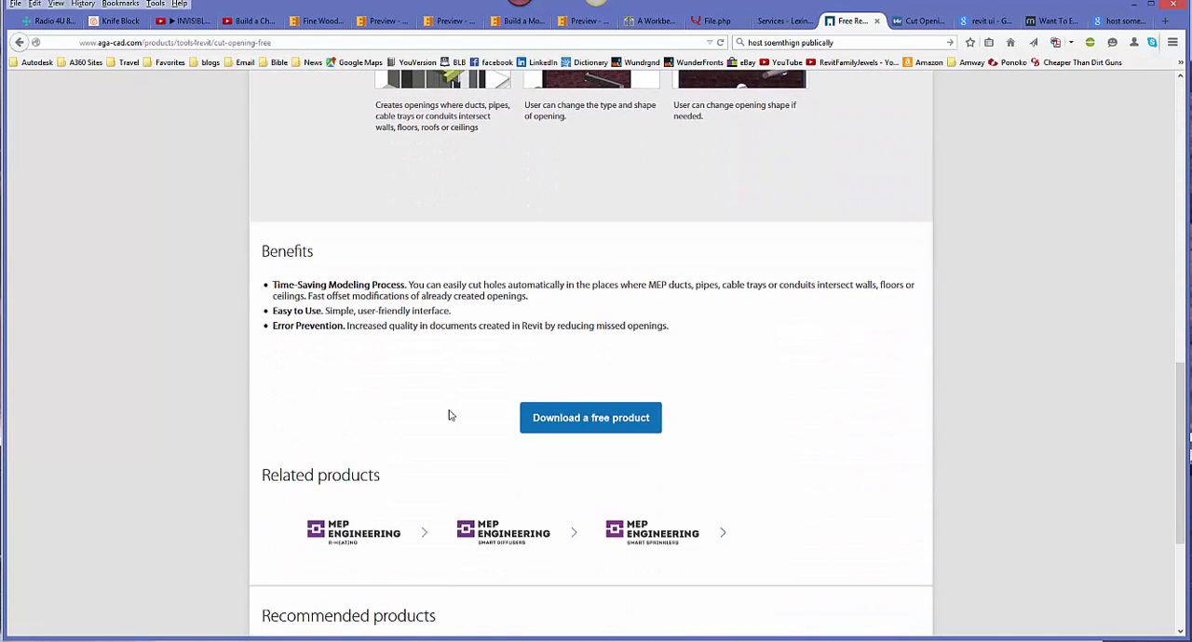
click(568, 421)
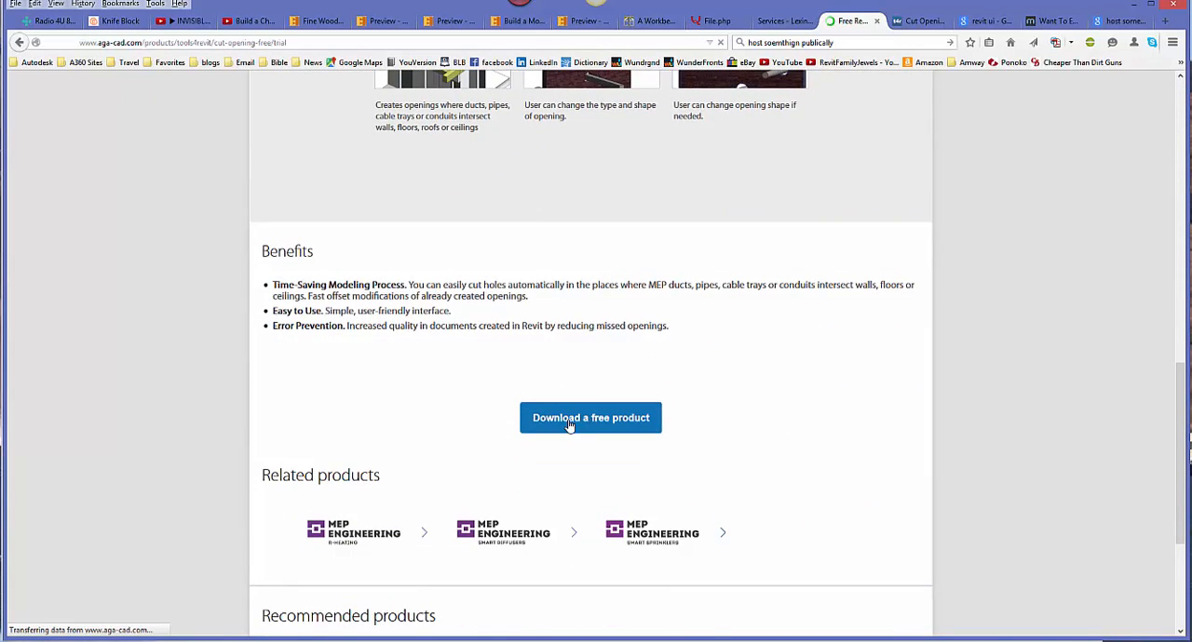
scroll(568, 421, down, 3)
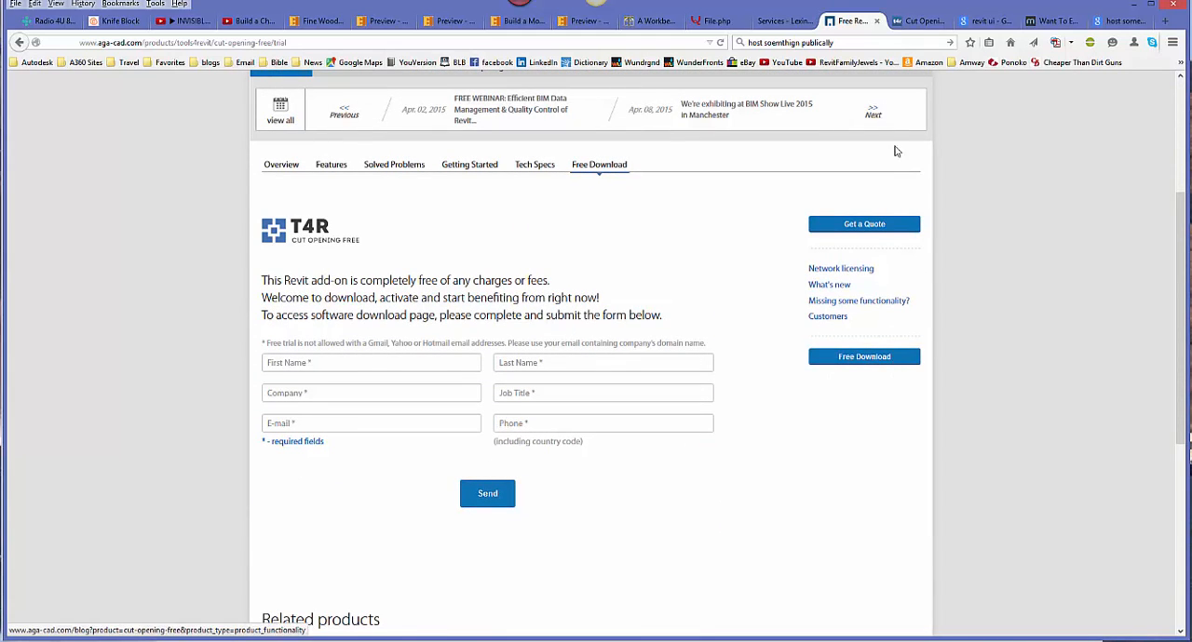
Step: Review the tools4revit Cut Opening store page, examining its price and the LT, standard and Pro feature comparison
click(905, 26)
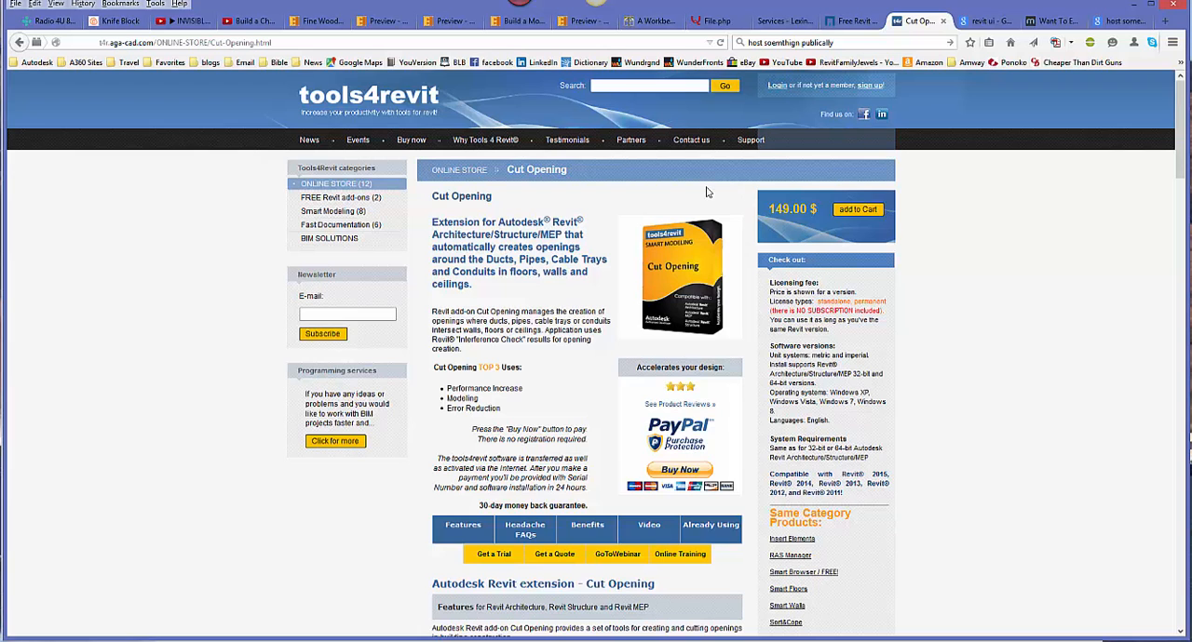
scroll(706, 192, down, 3)
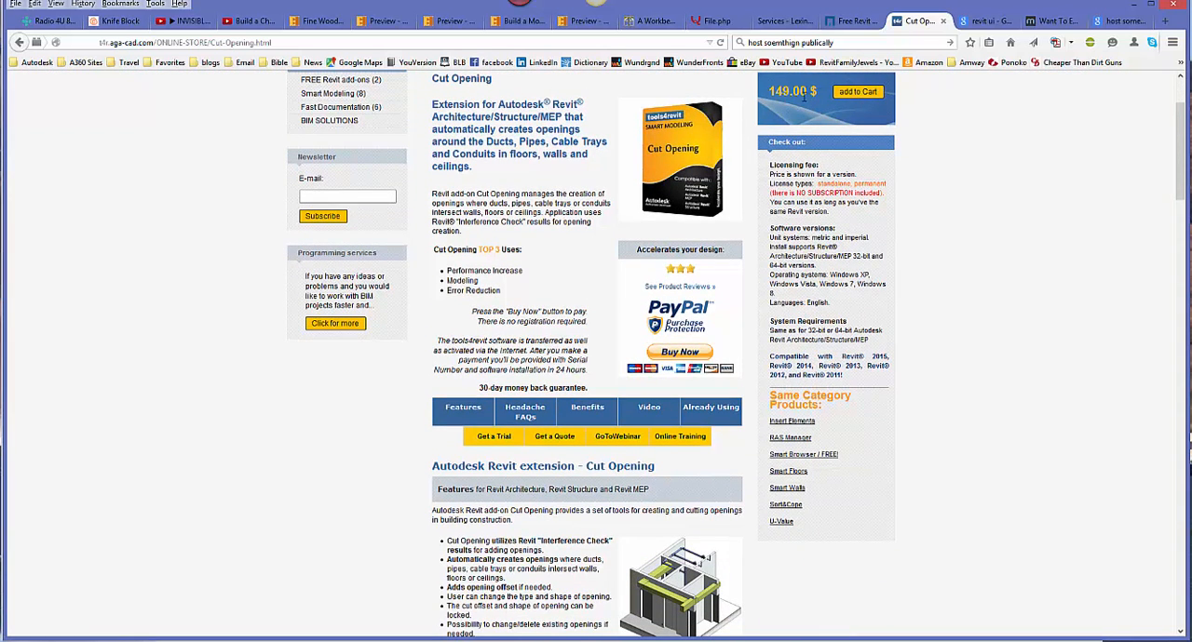
scroll(670, 352, down, 9)
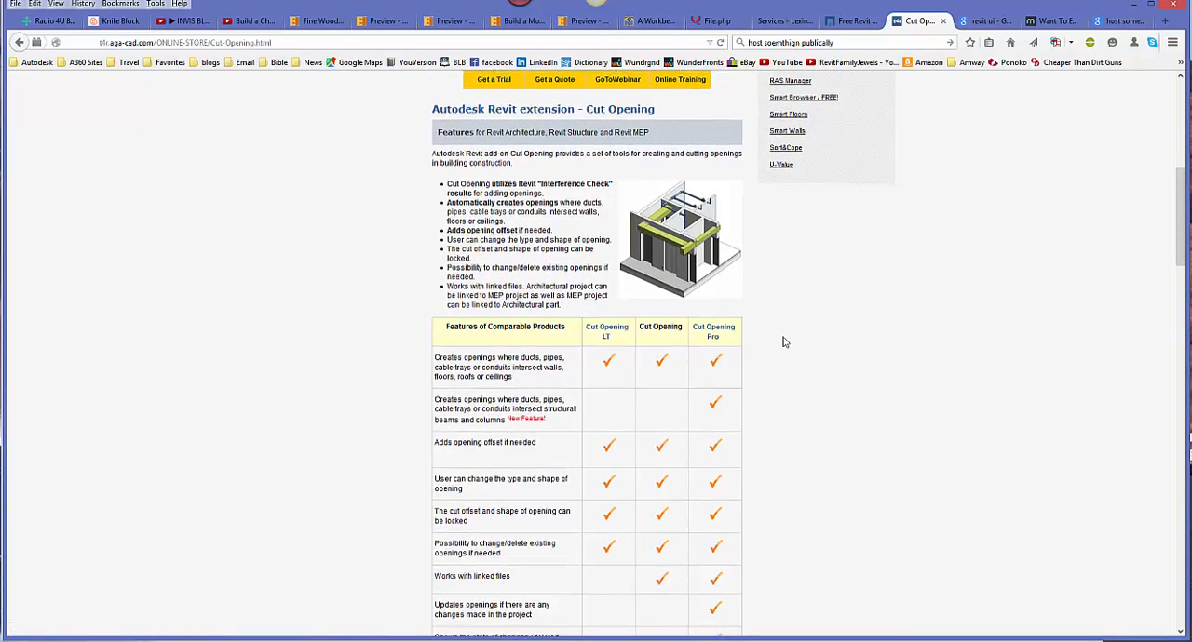
scroll(731, 273, down, 3)
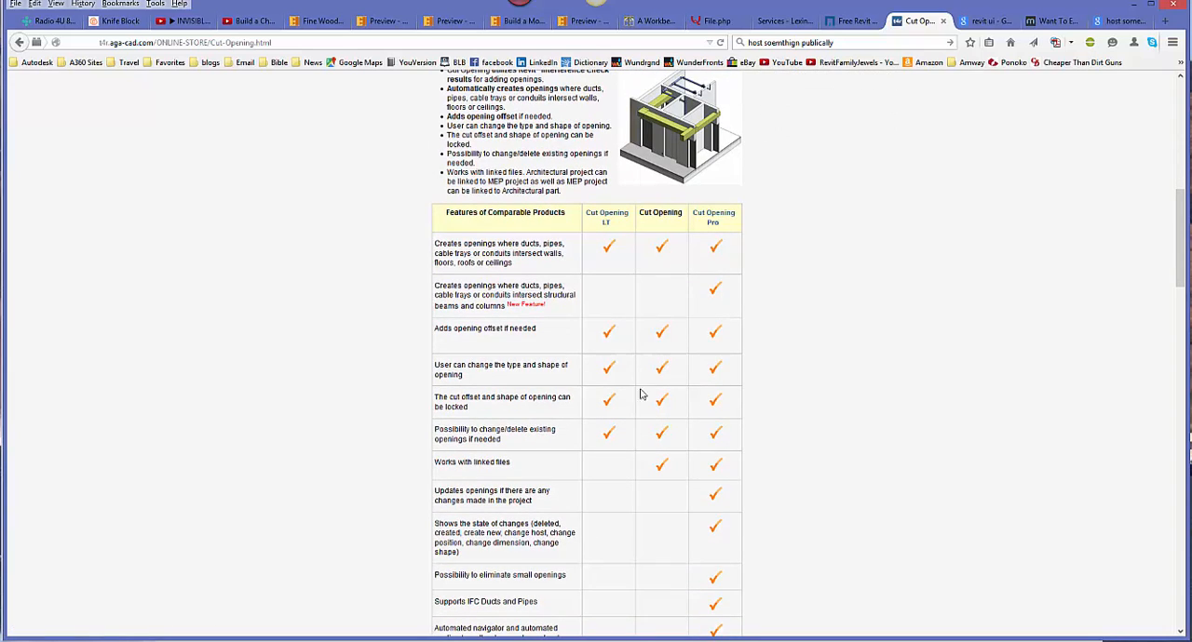
scroll(795, 424, up, 10)
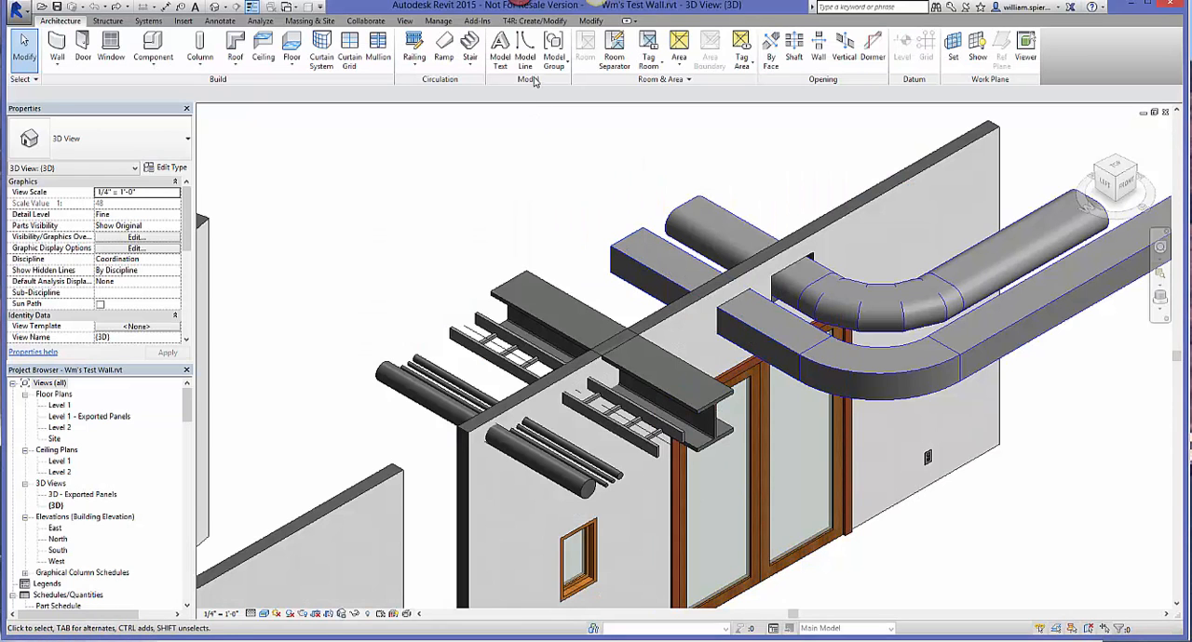
Step: Switch back to Revit and review the commands offered by the Cut Opening LT add-on
click(536, 20)
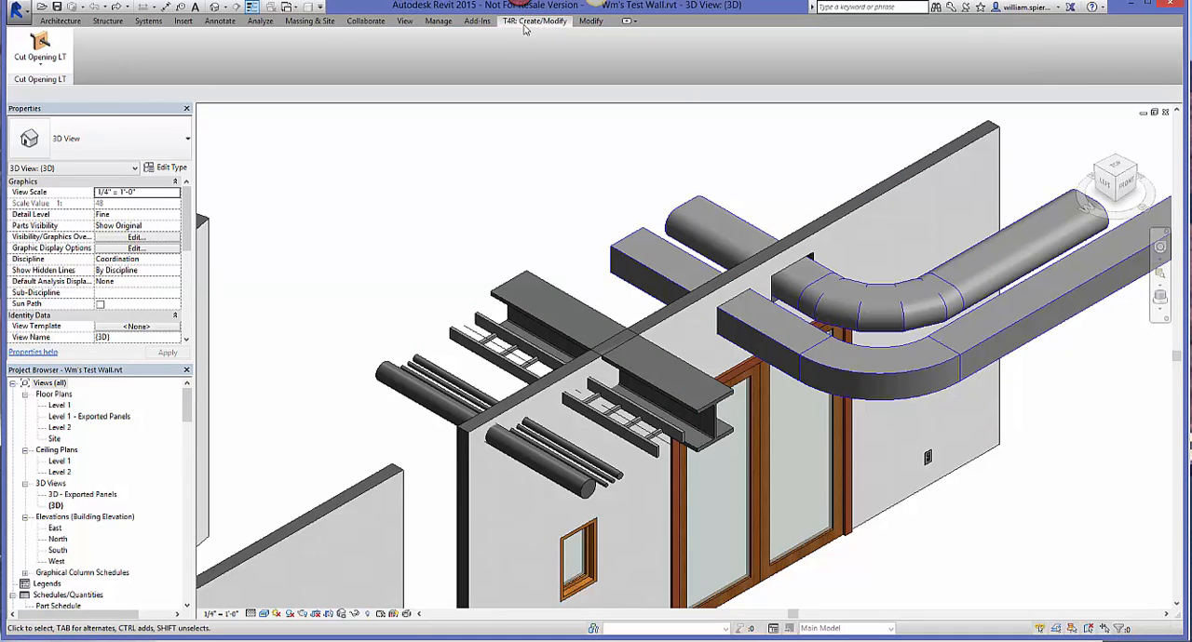
click(58, 56)
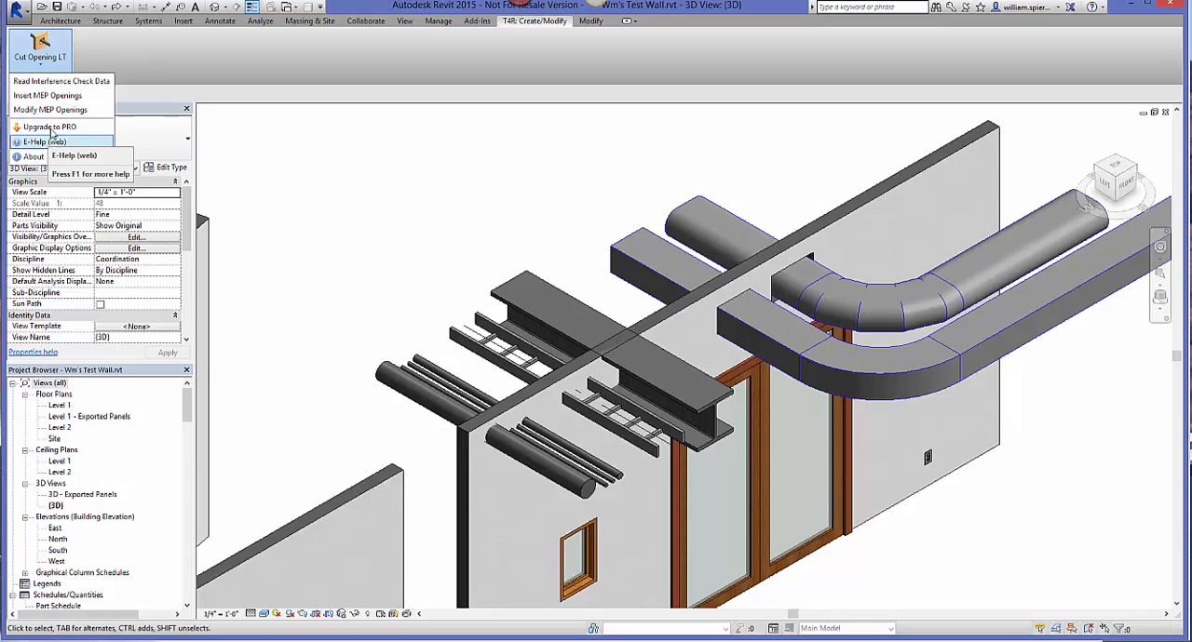
click(161, 49)
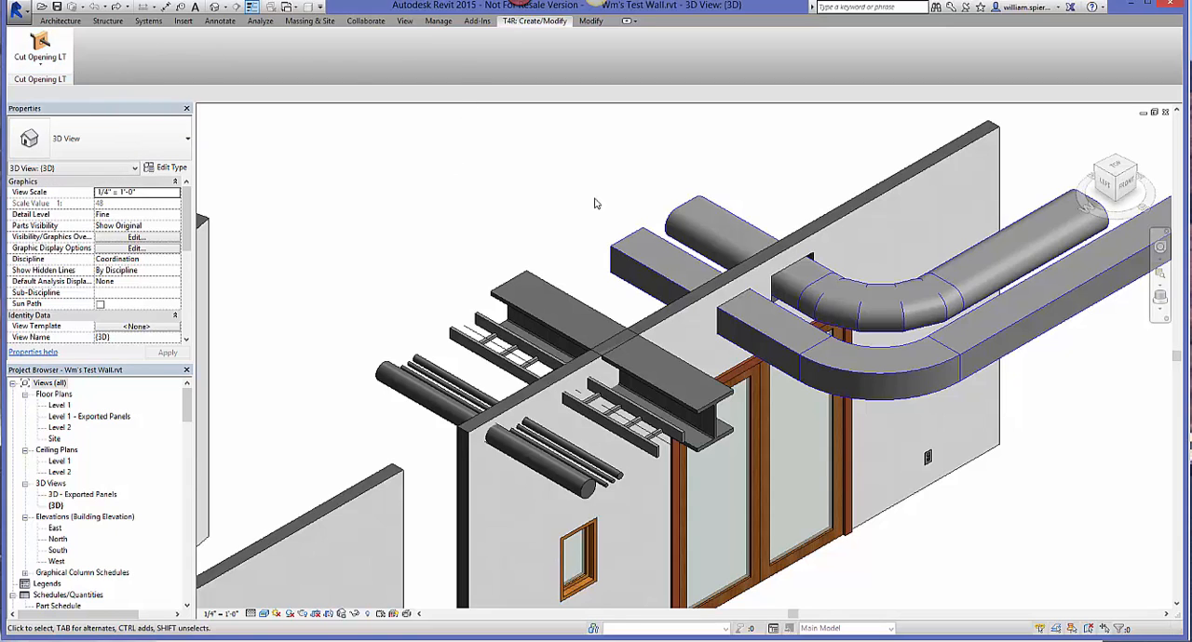
Step: Set the 3D view's Parts Visibility to Show Parts
middle_drag(602, 210, 620, 176)
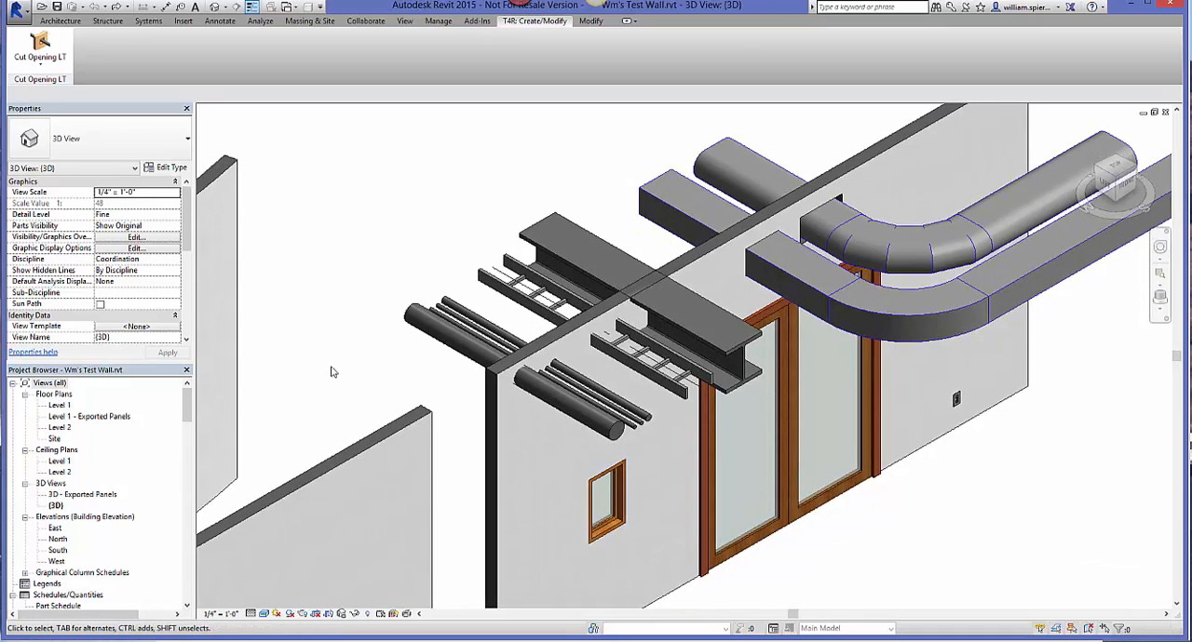
scroll(331, 372, up, 5)
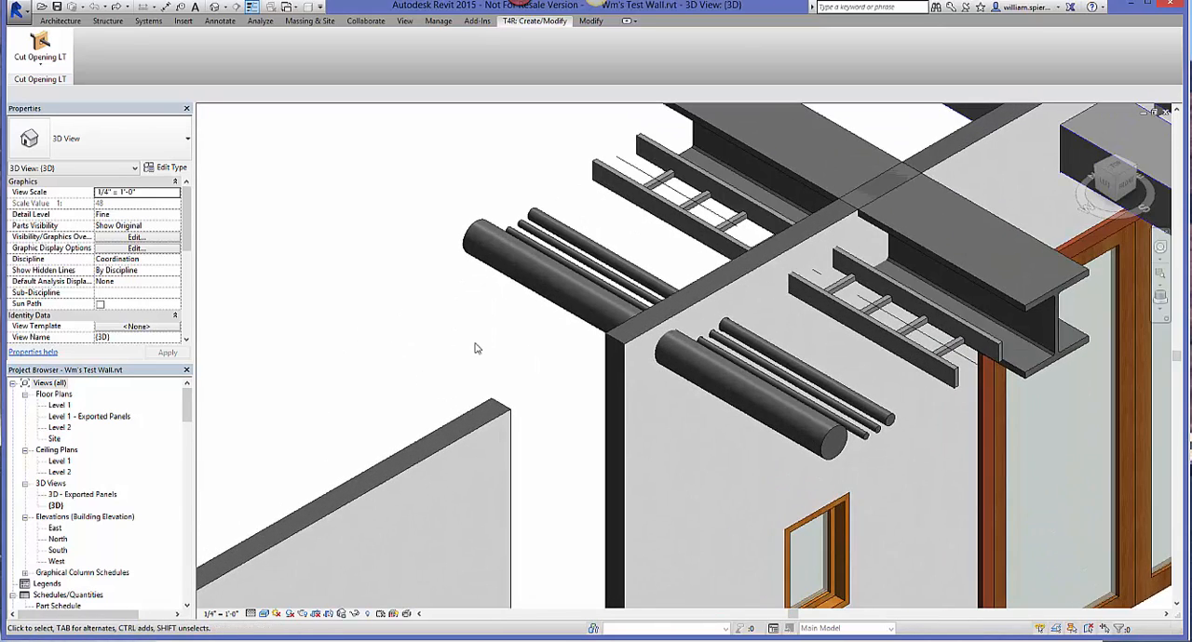
scroll(480, 349, up, 3)
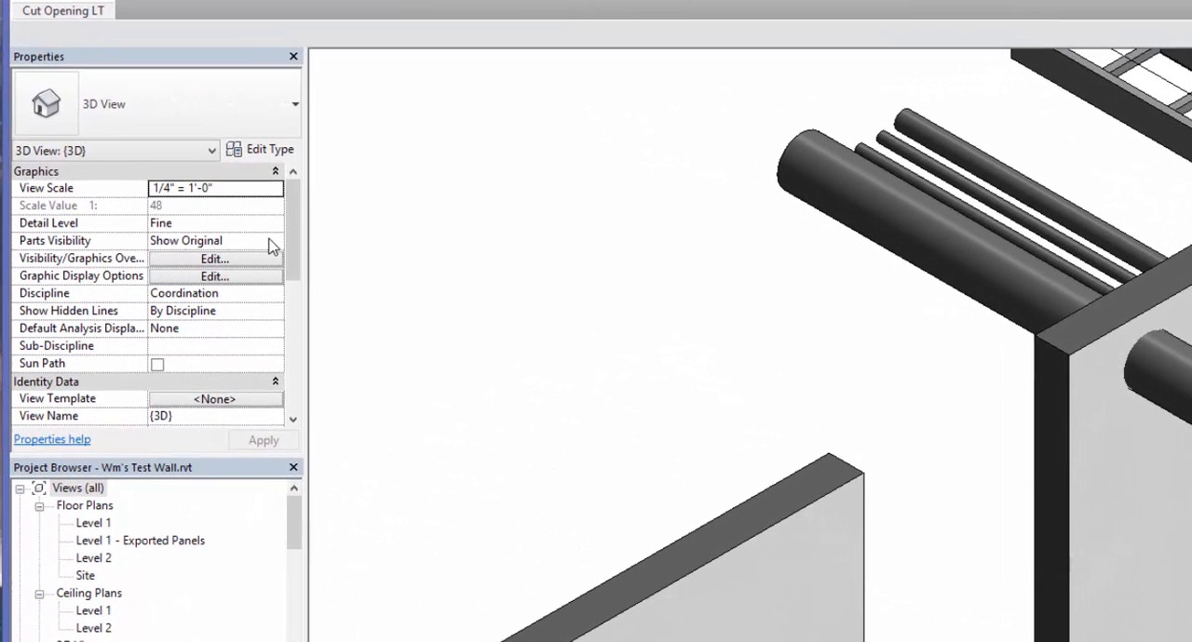
click(270, 244)
click(275, 241)
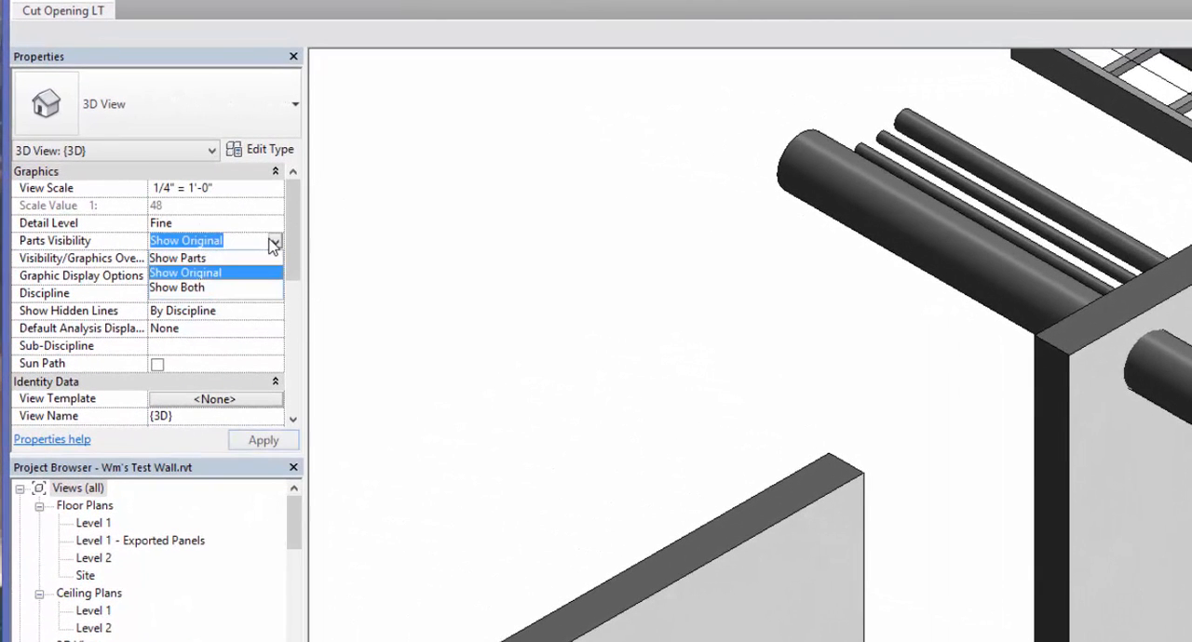
click(270, 259)
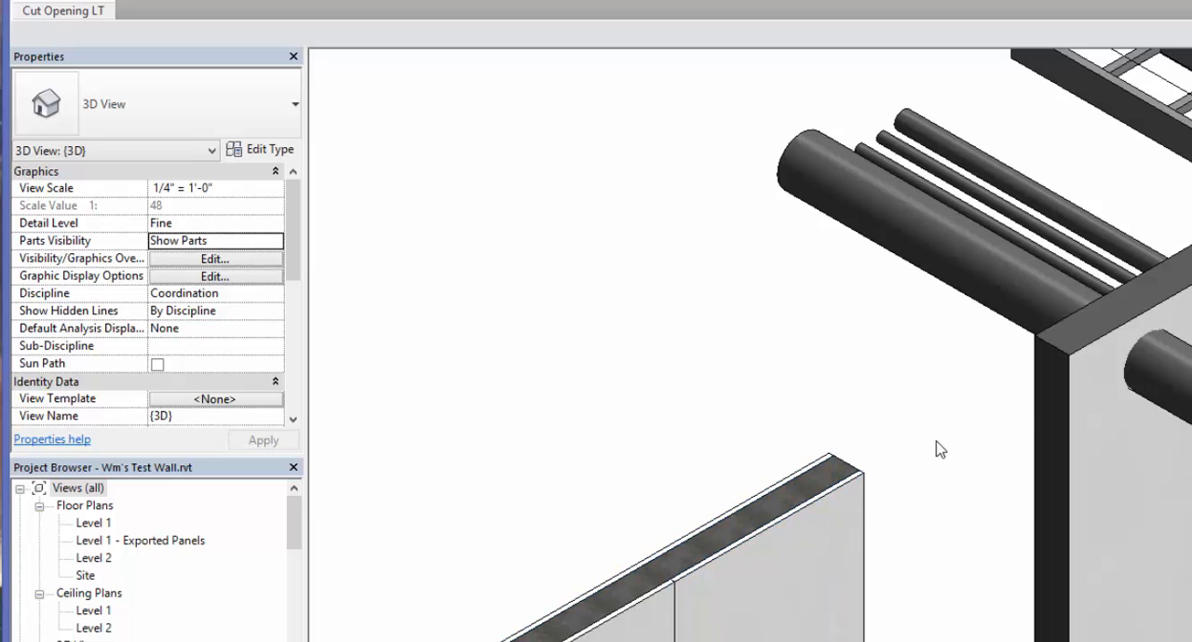
Step: Create parts from the long interior partition wall that the pipes and ducts pass through
middle_drag(1050, 402, 994, 453)
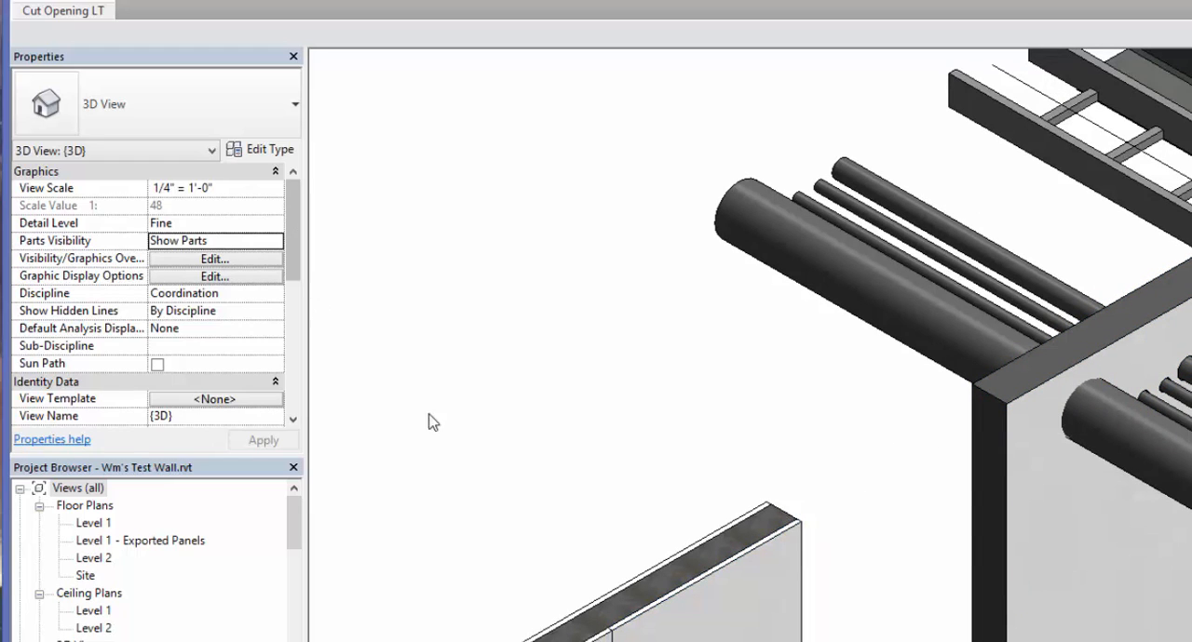
click(978, 459)
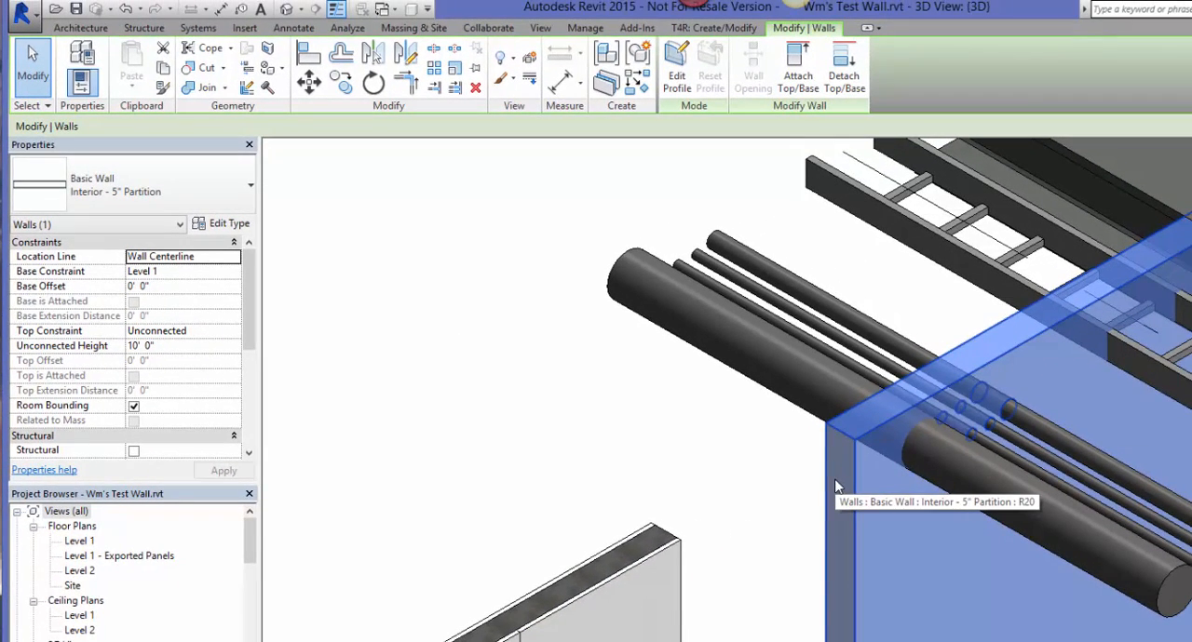
click(603, 97)
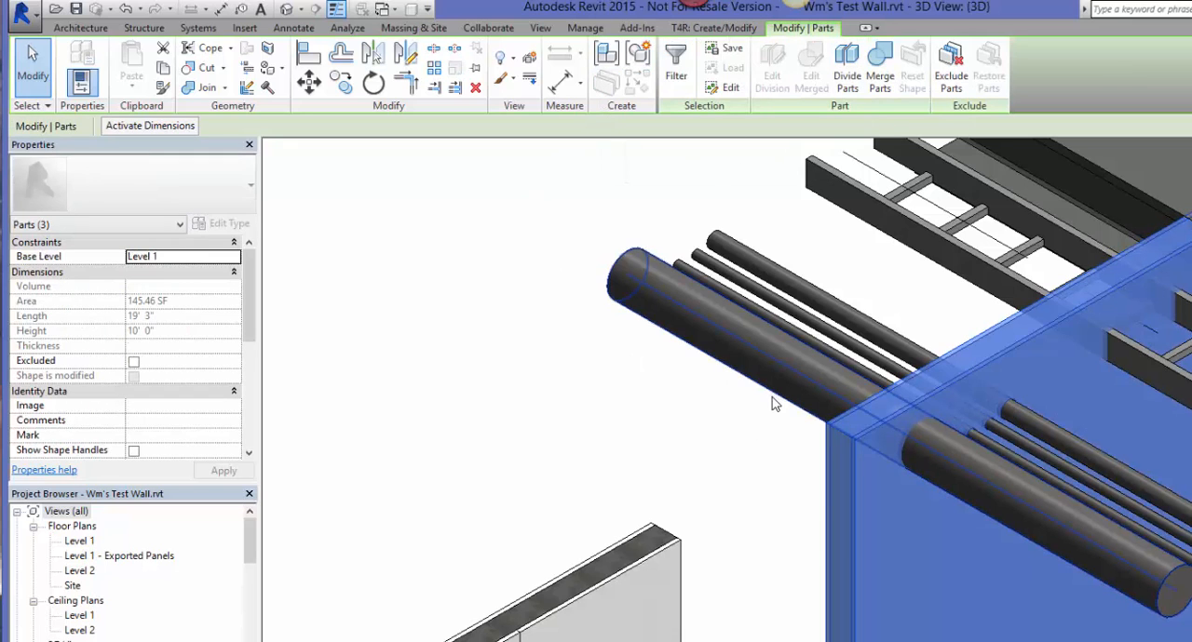
click(760, 450)
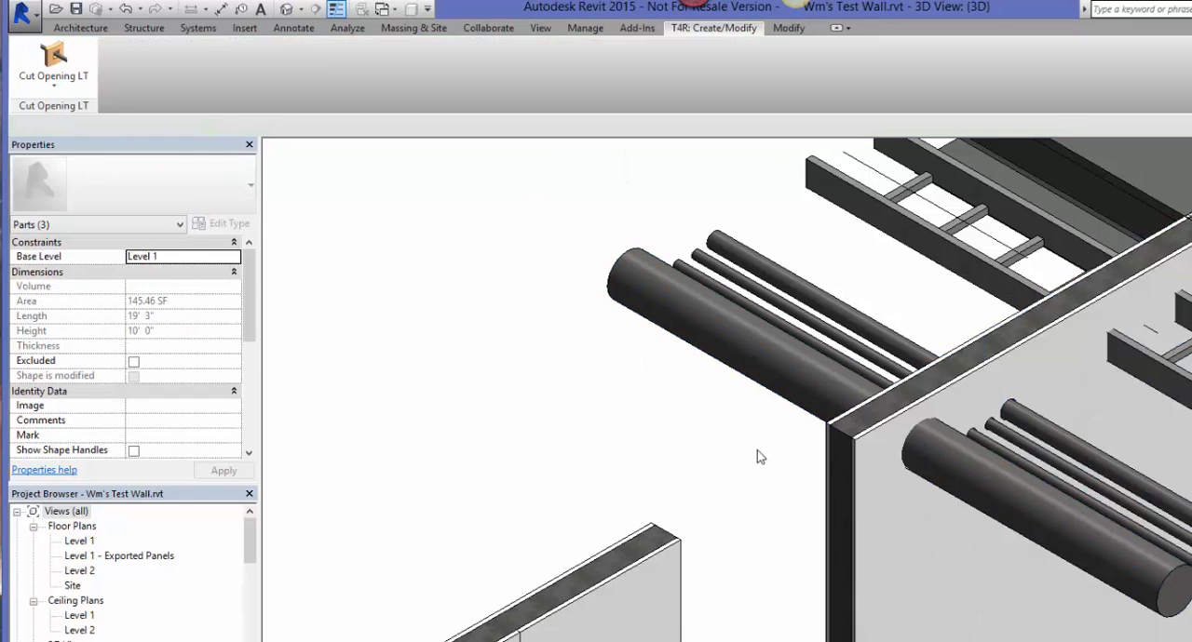
Step: Inspect the long wall's undivided face part from the front and compare it with the neighbouring wall's divided panels
click(868, 480)
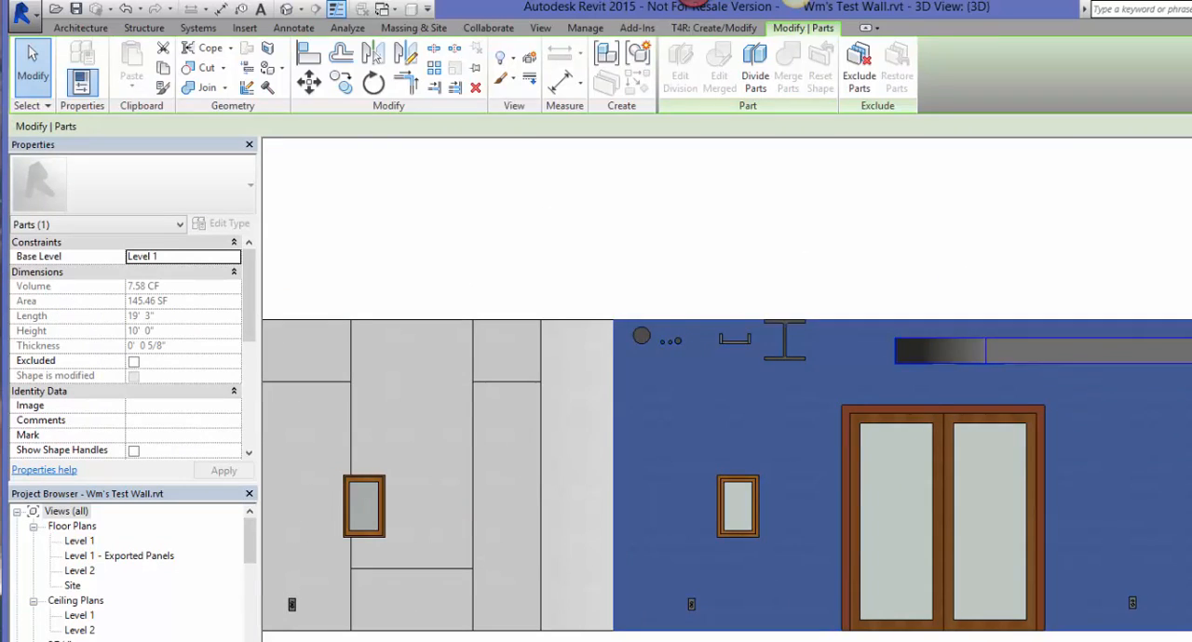
key(Escape)
middle_drag(502, 519, 634, 528)
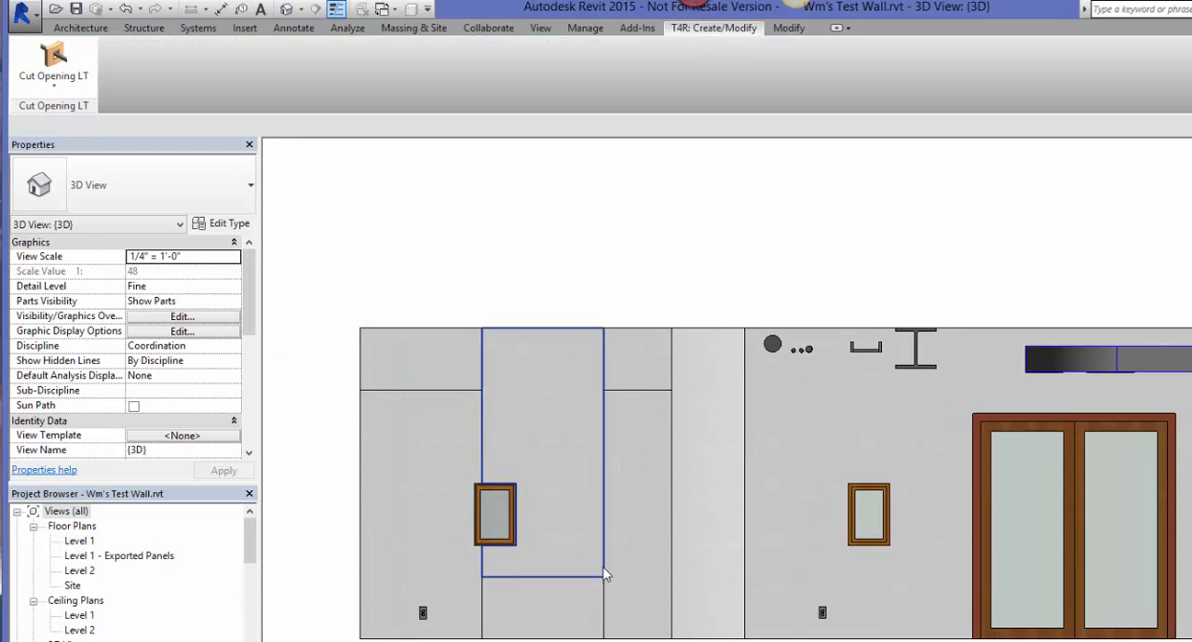
click(792, 420)
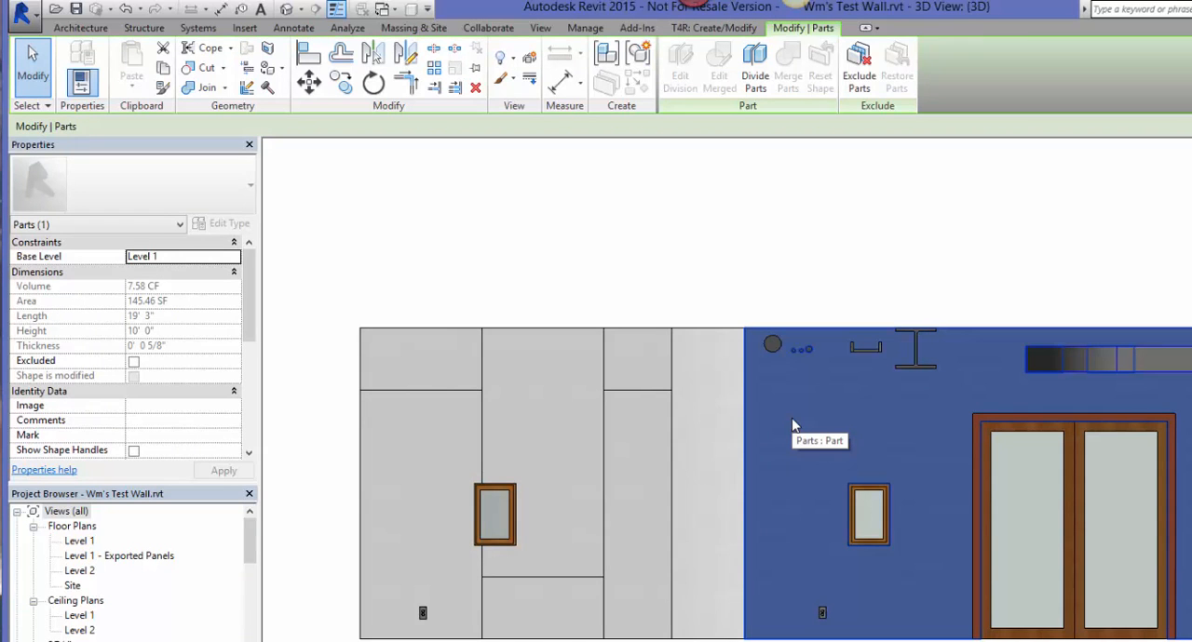
click(756, 269)
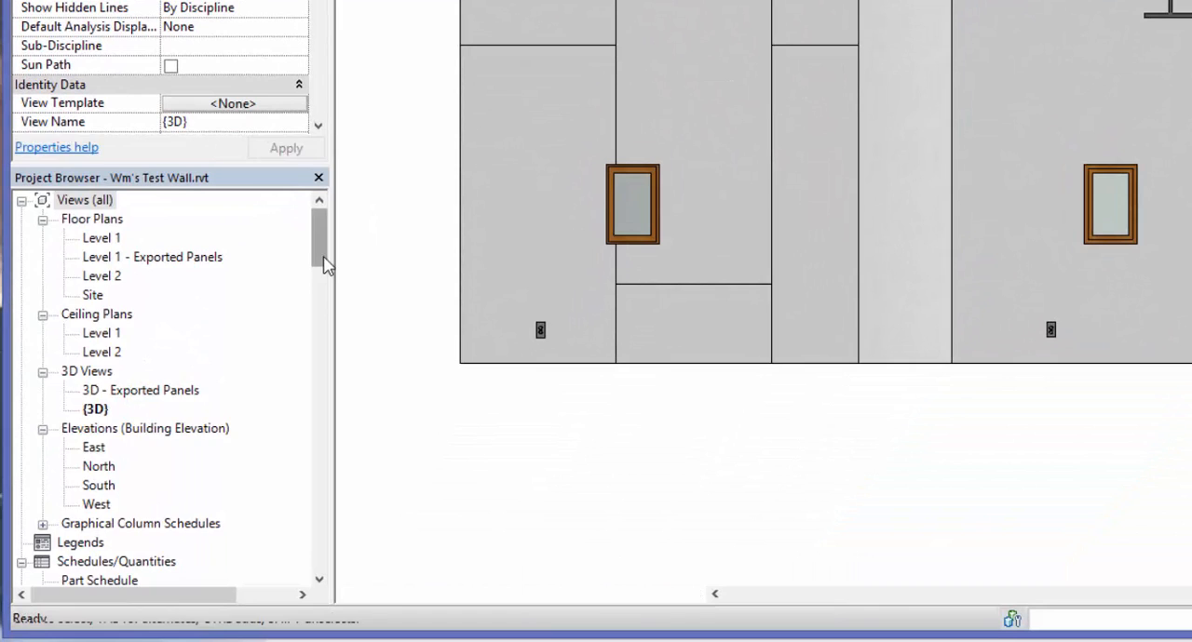
Step: Place one 4'x8' Panel Array generic model on the face part of the long wall with the double door
drag(254, 557, 256, 593)
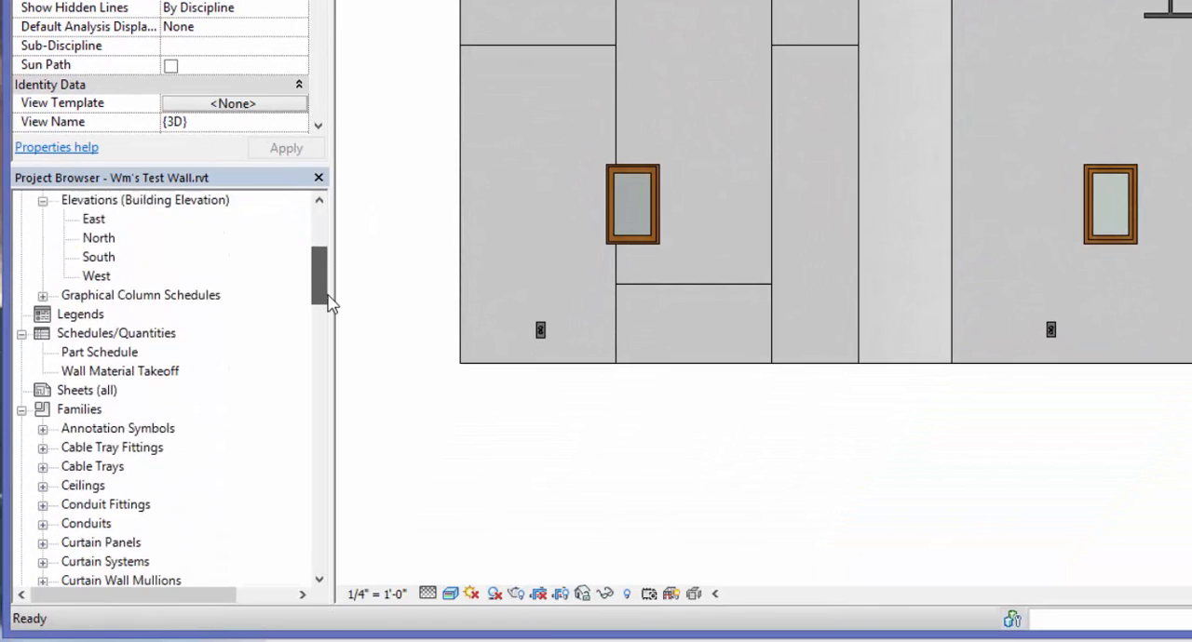
drag(328, 303, 326, 519)
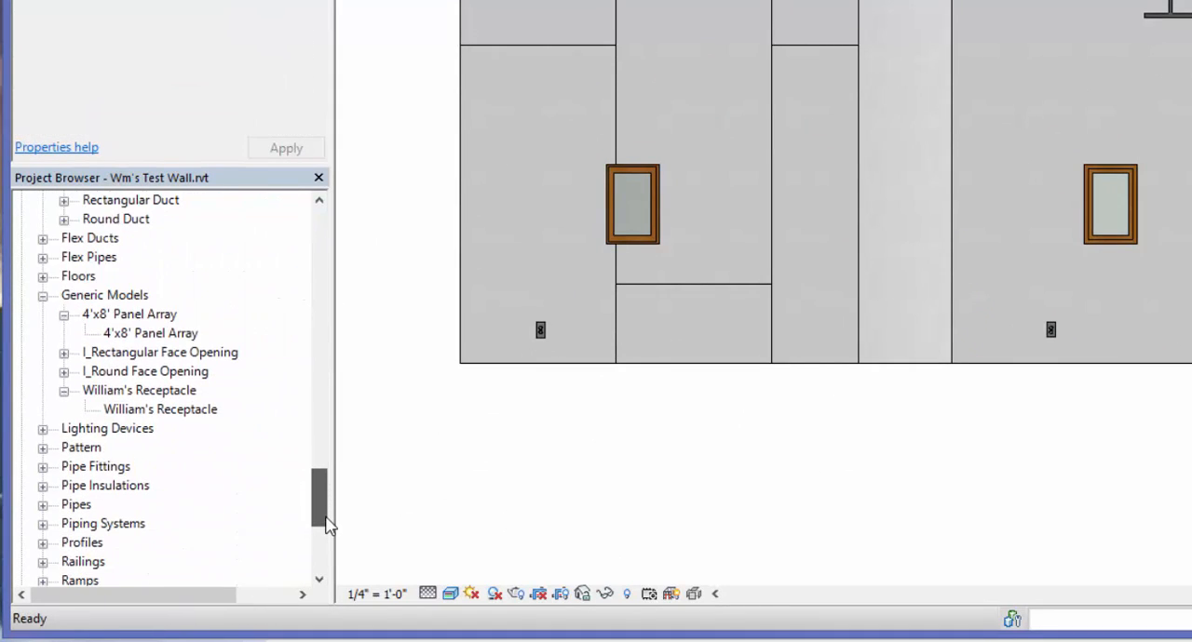
click(173, 340)
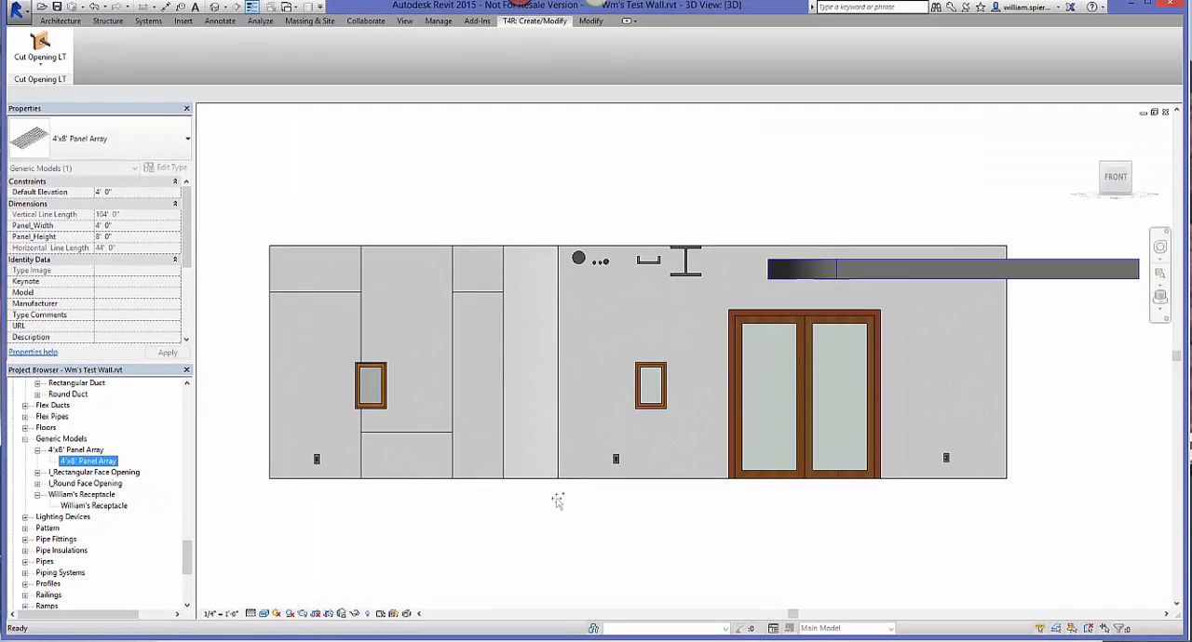
drag(557, 501, 557, 498)
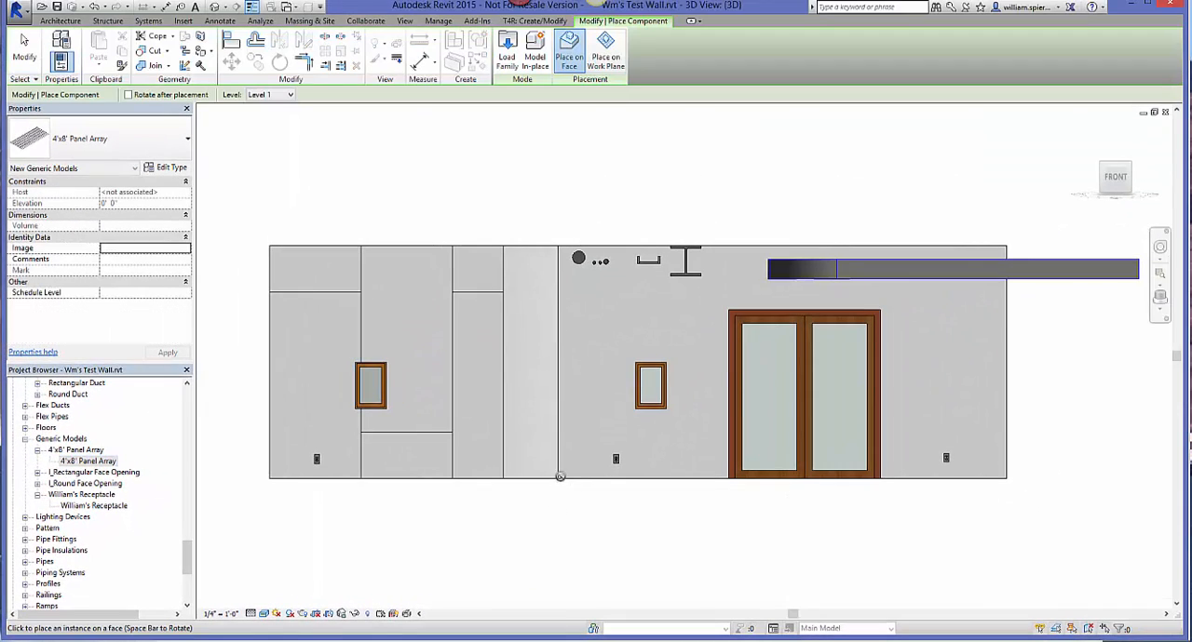
click(651, 352)
key(Escape)
key(Escape)
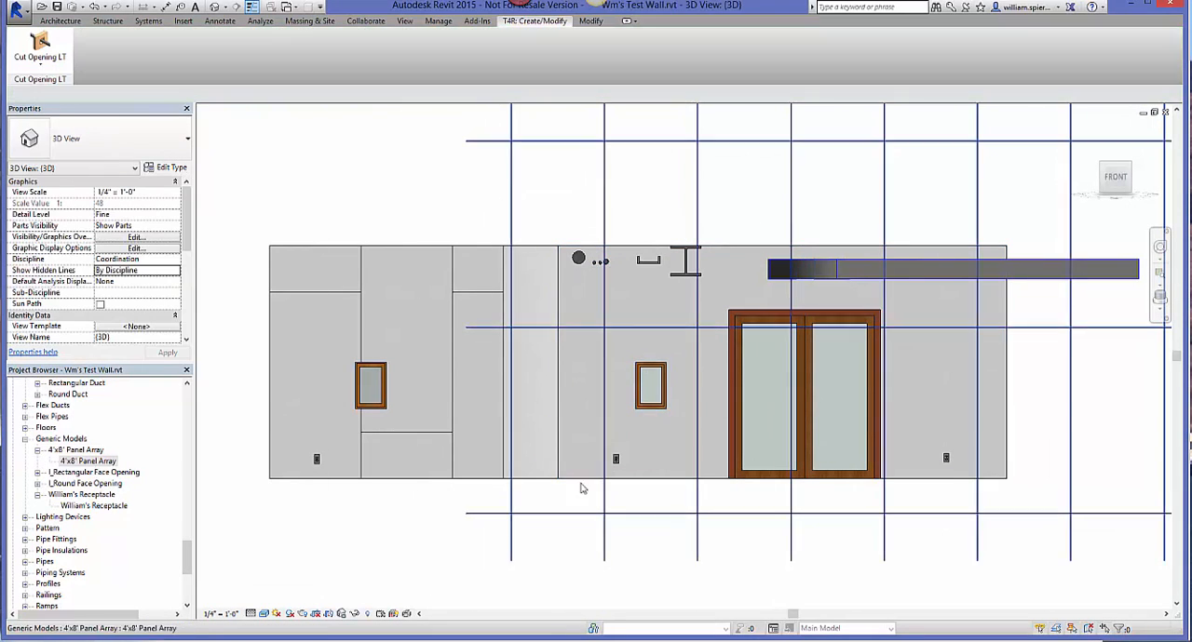
Step: Move the panel array so its lower-left grid intersection sits on the long wall's lower-left corner
click(538, 513)
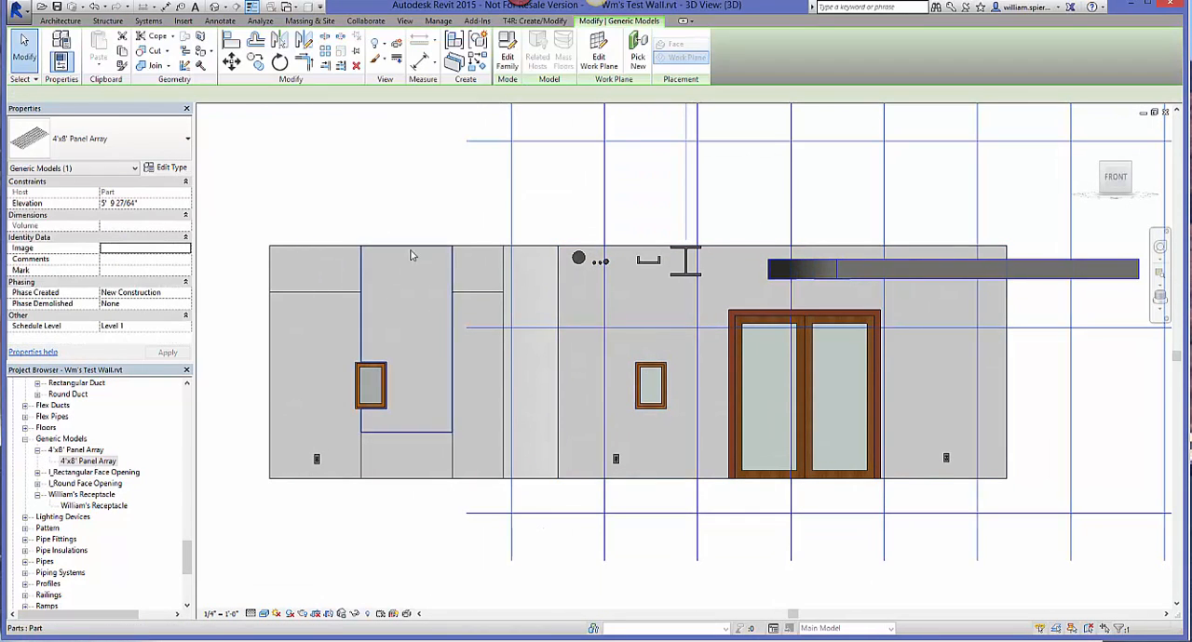
click(234, 67)
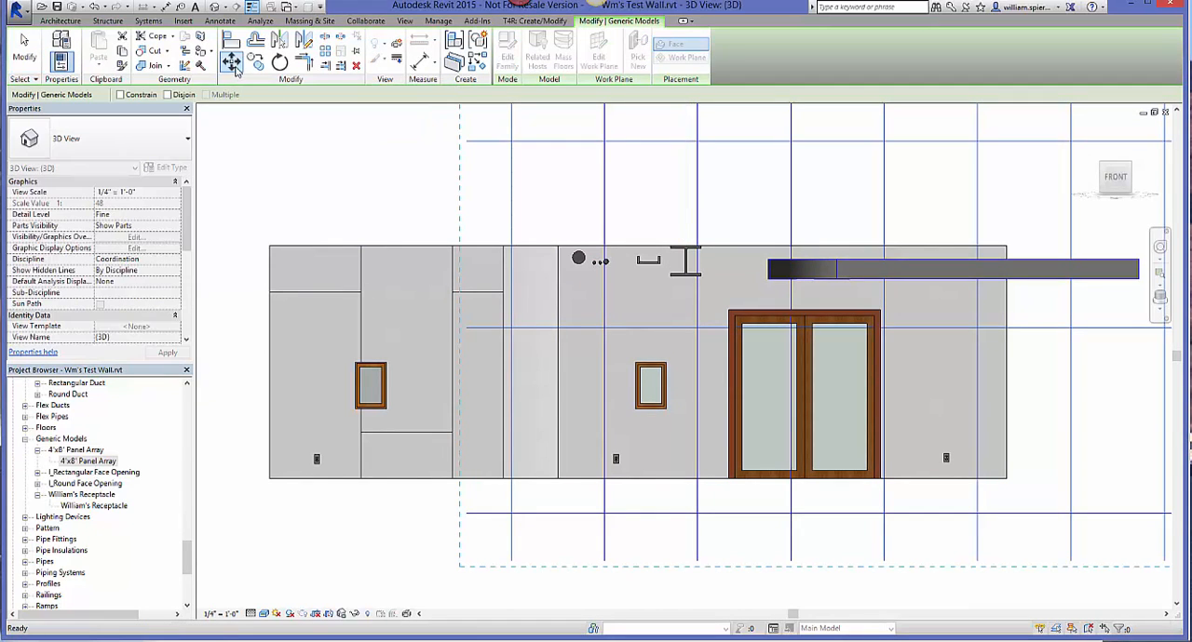
click(512, 515)
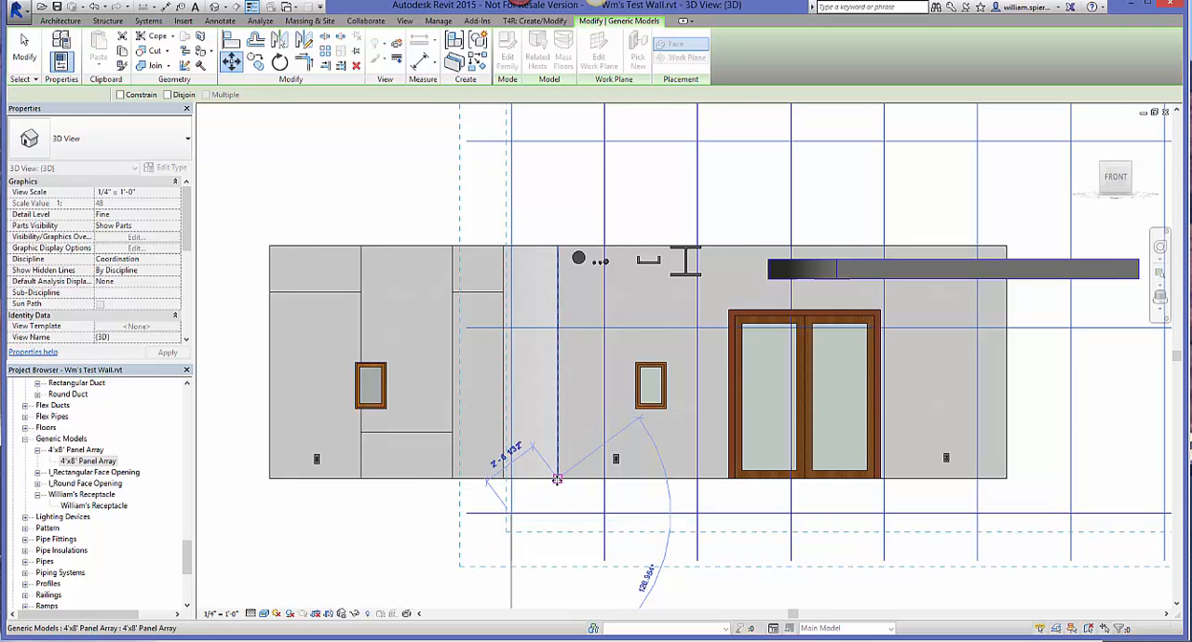
click(557, 480)
middle_drag(598, 554, 499, 581)
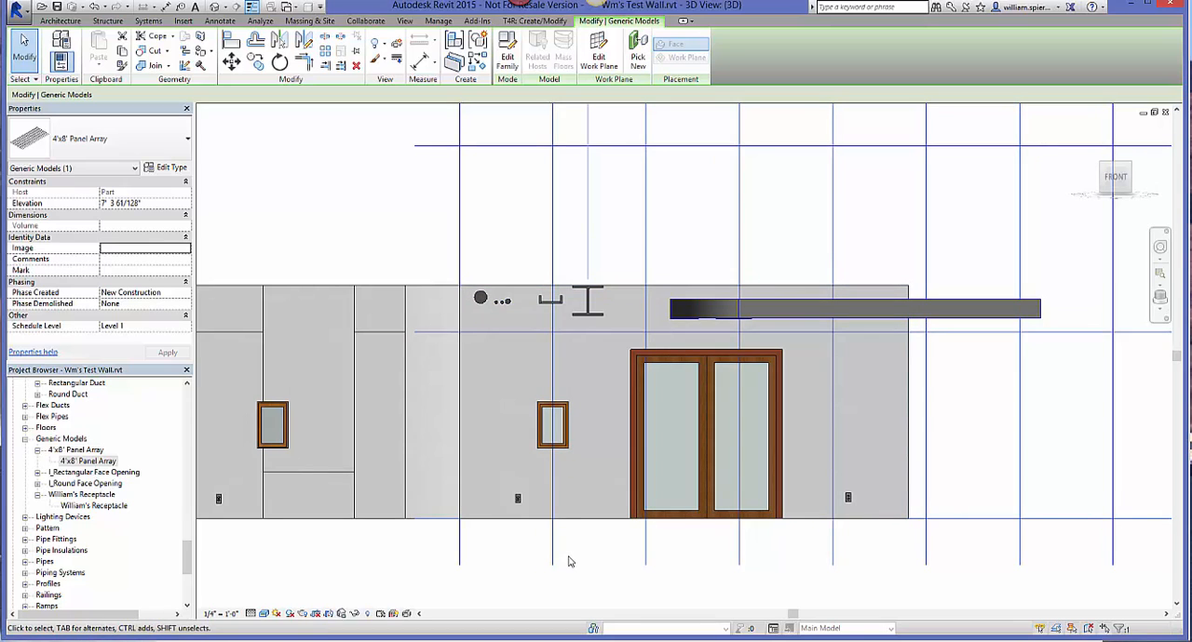
Step: Start dividing the long wall's face part, picking the array's four inner vertical lines and the horizontal line across the wall as division lines
click(582, 496)
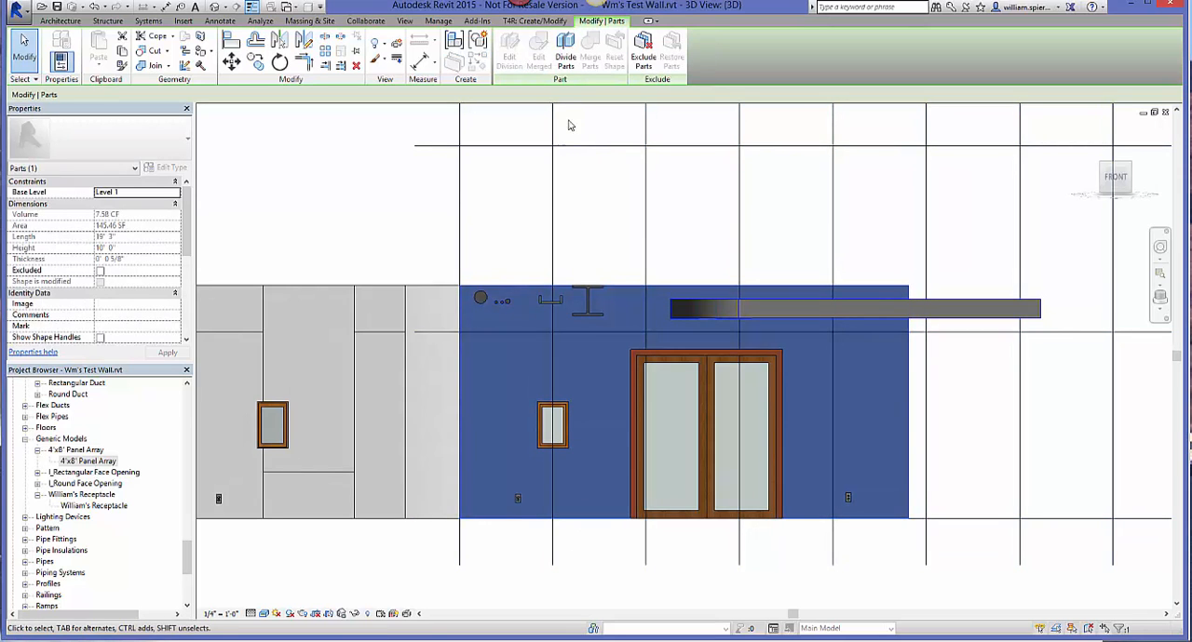
click(564, 64)
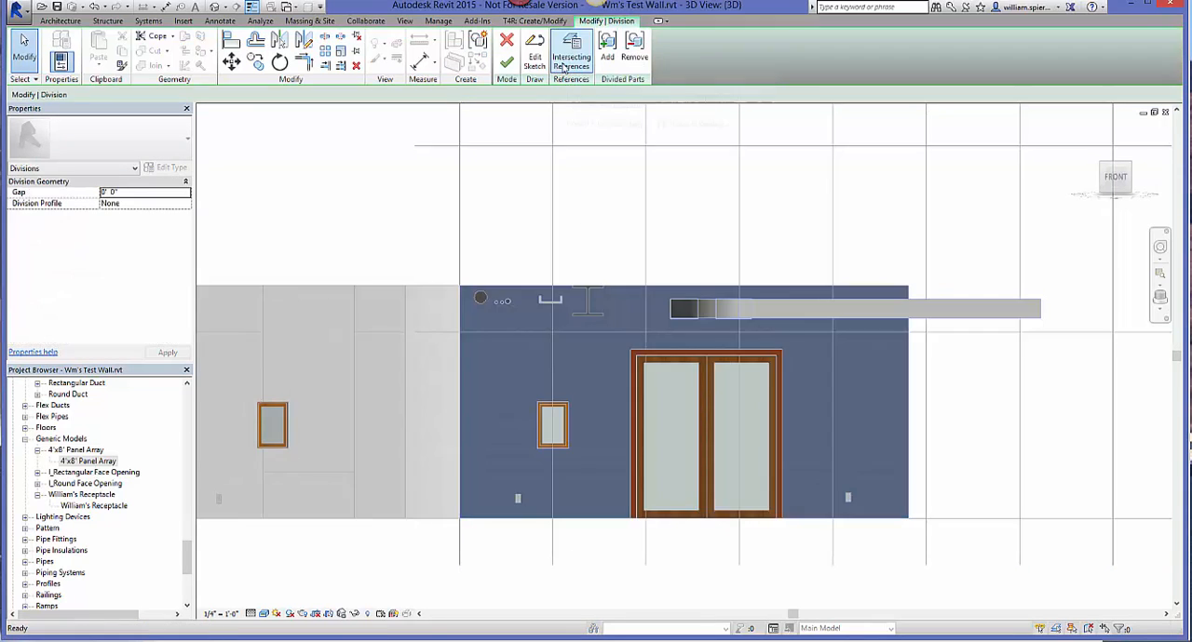
click(536, 58)
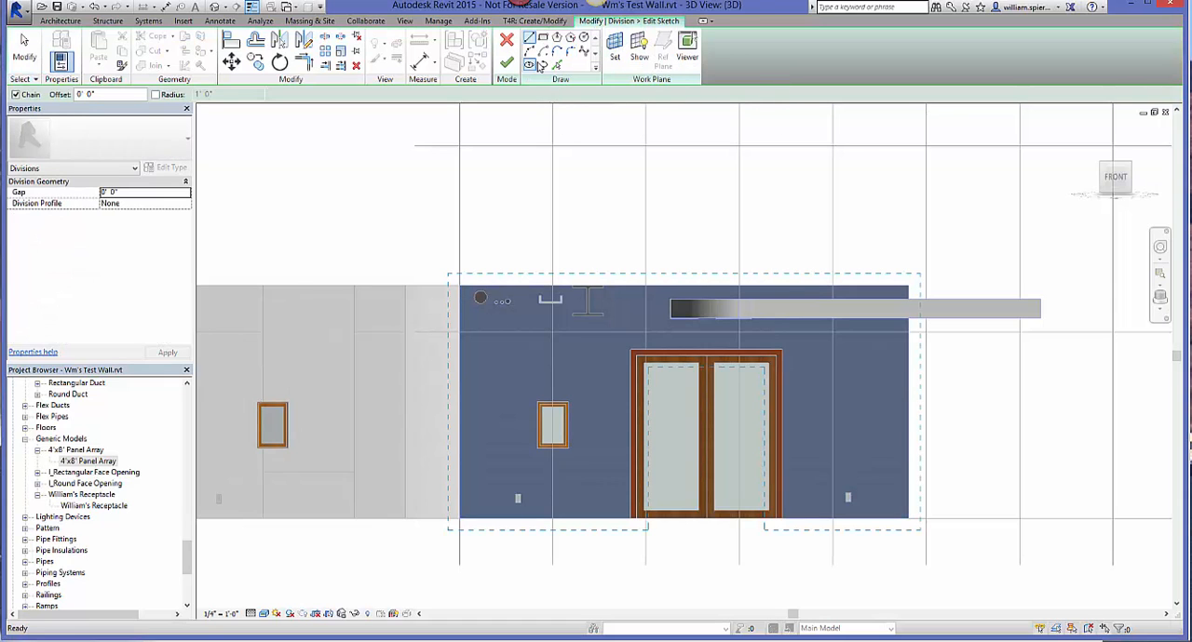
click(557, 66)
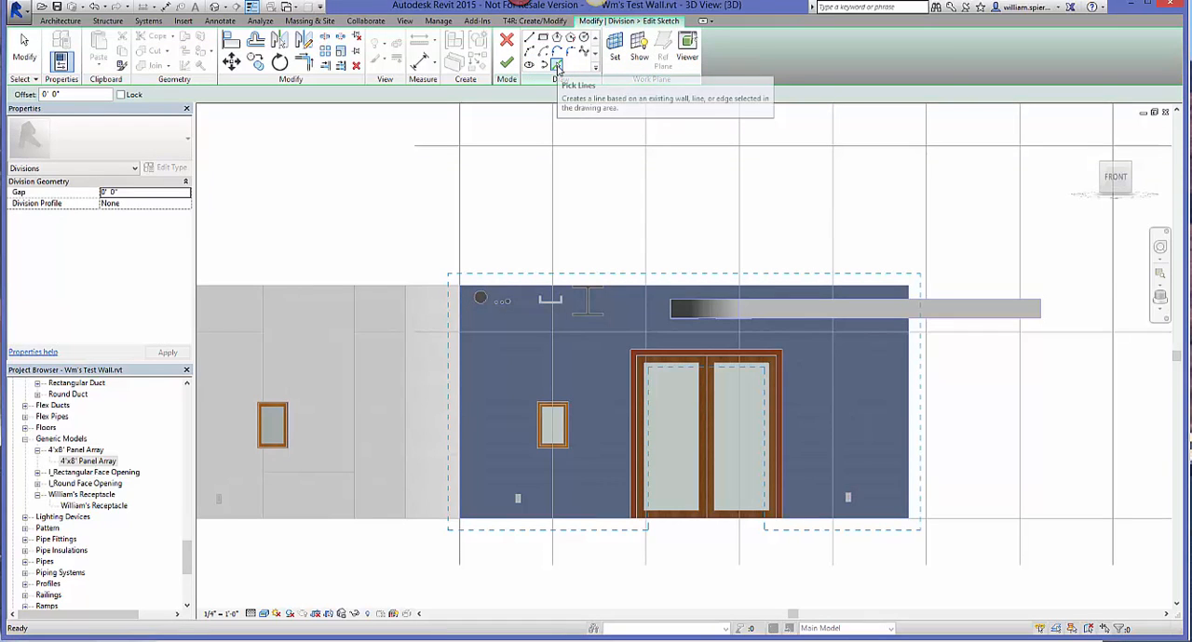
click(553, 180)
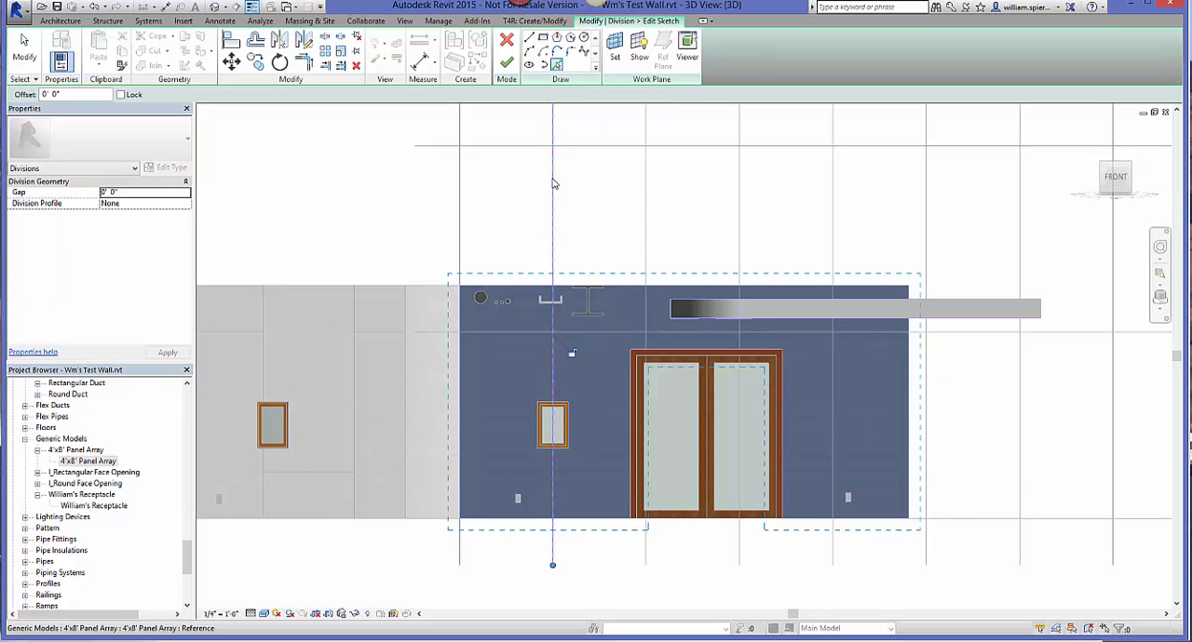
click(647, 212)
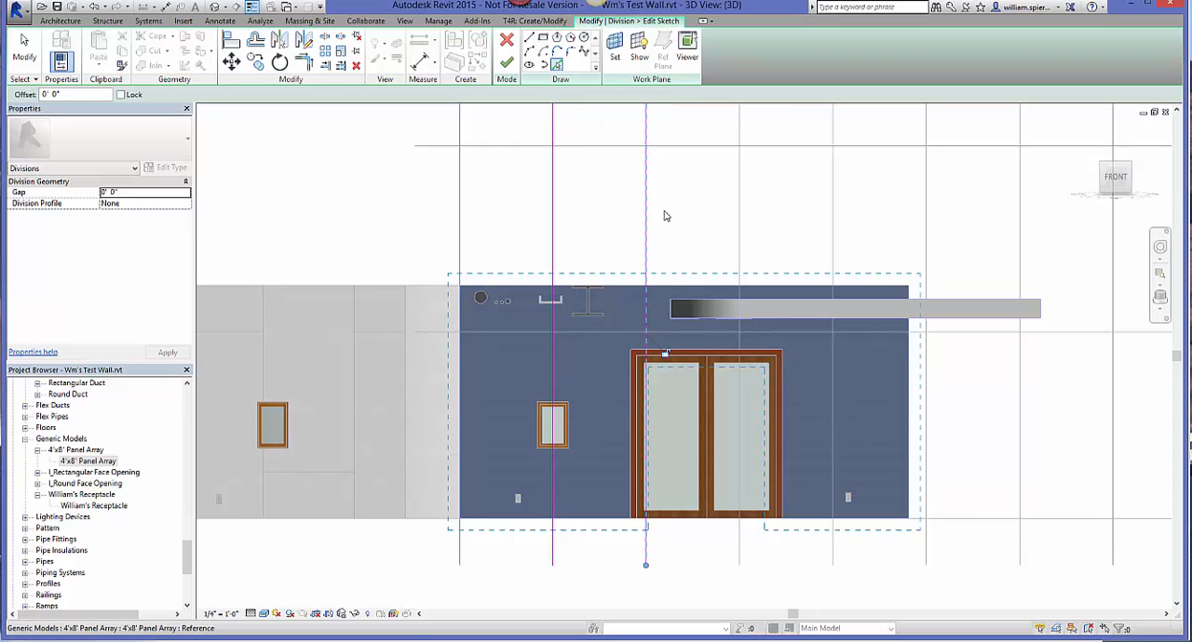
click(737, 212)
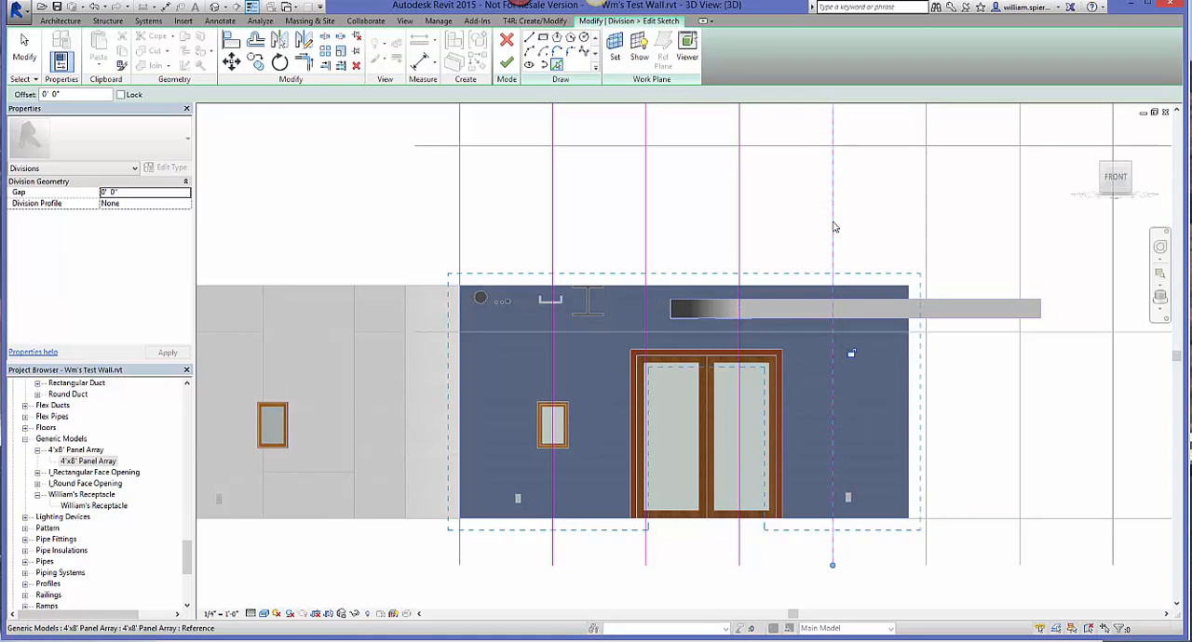
click(834, 228)
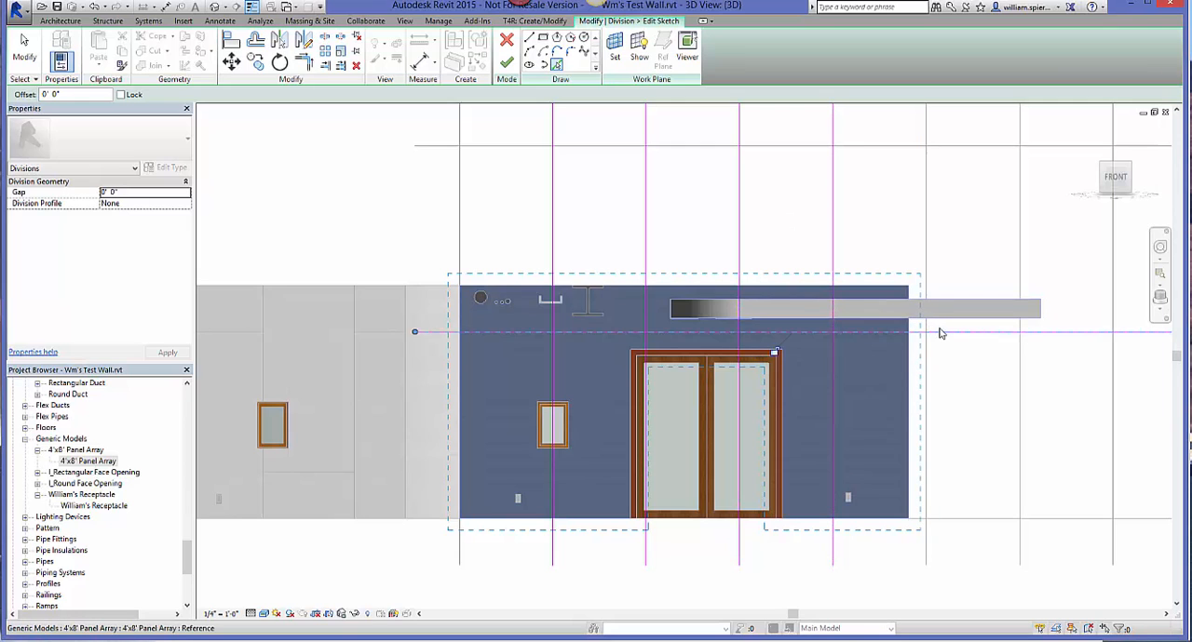
Step: Finish the part division and hide the panel array element in the 3D view
click(507, 62)
click(506, 62)
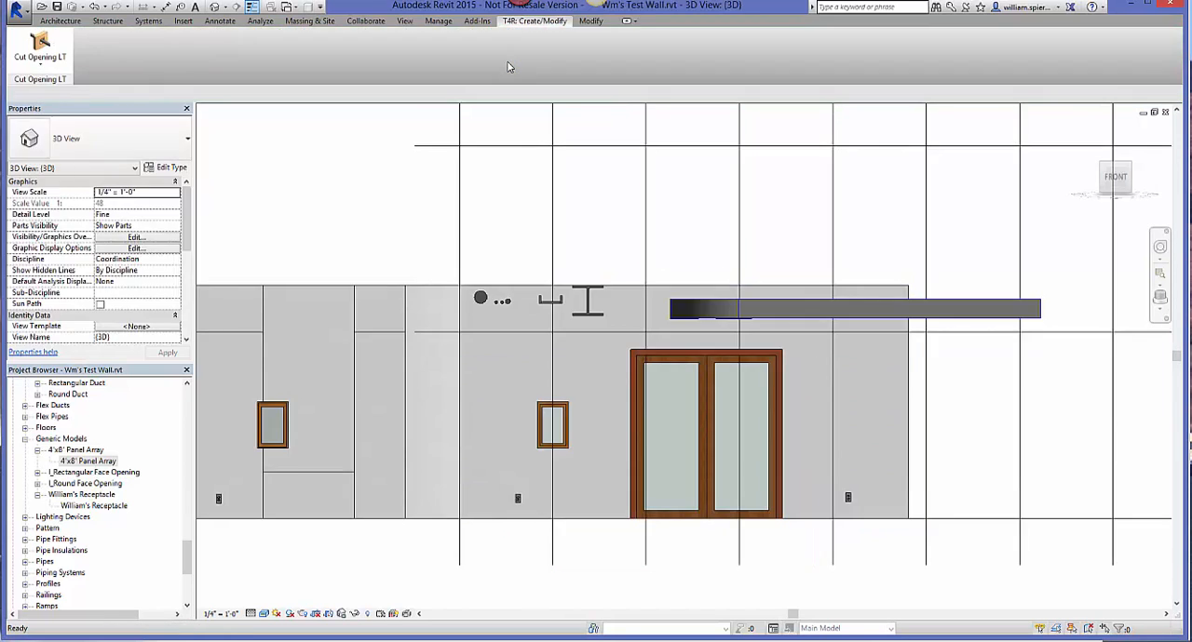
right_click(557, 229)
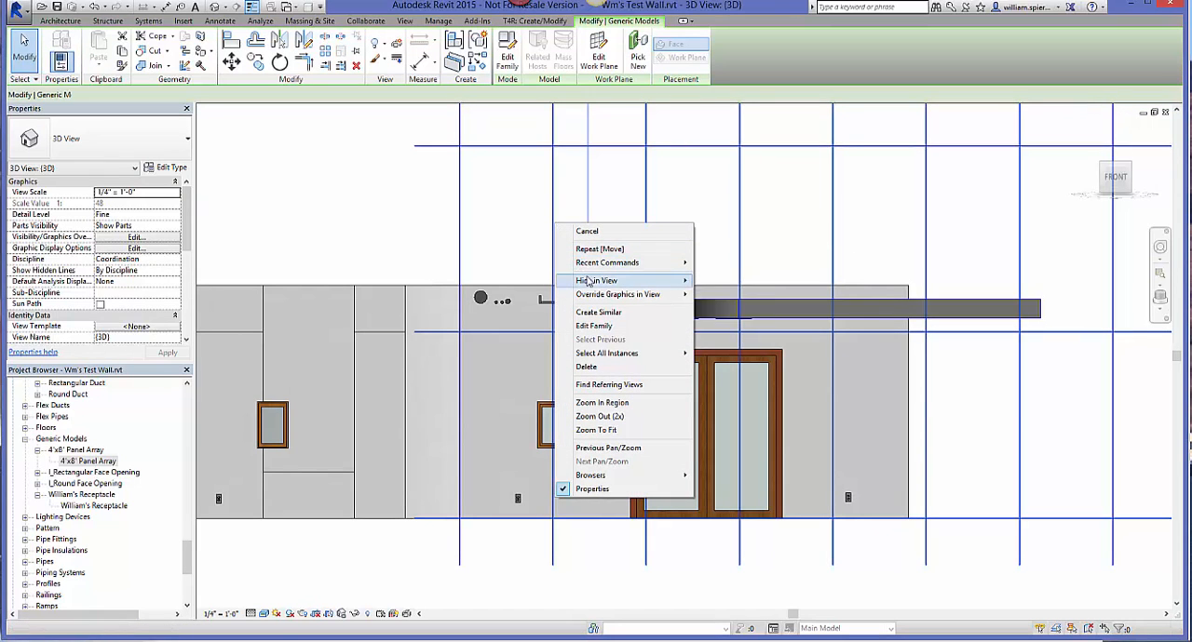
click(715, 280)
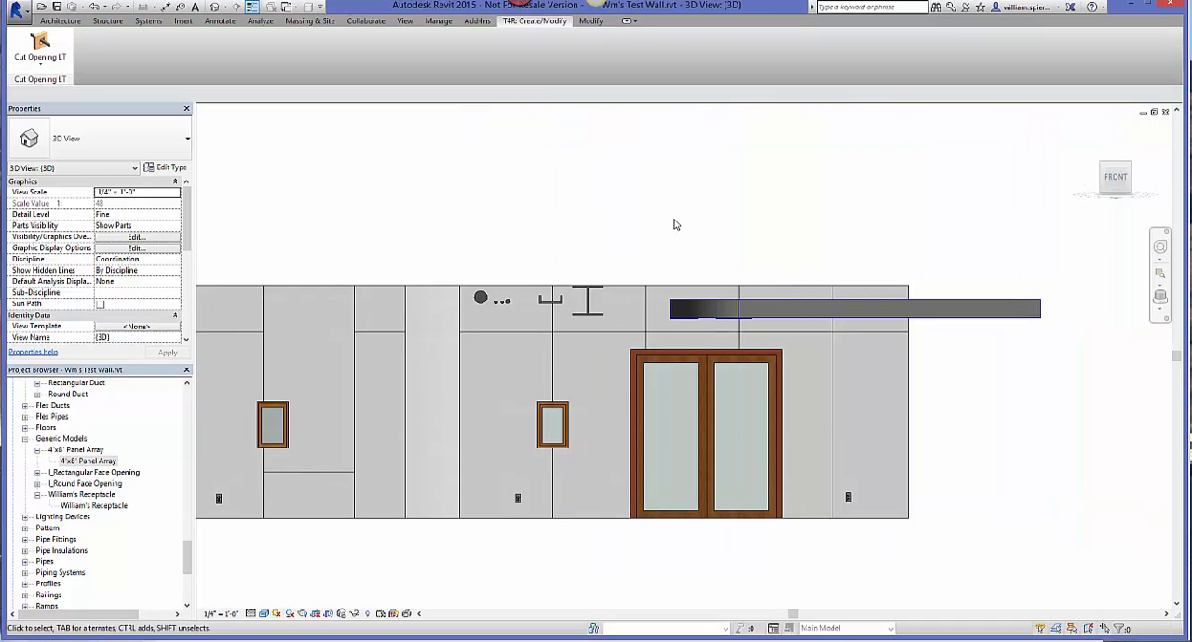
Step: Select individual panels around the window, double door and duct to check how the long wall's face part is divided
click(526, 373)
click(578, 362)
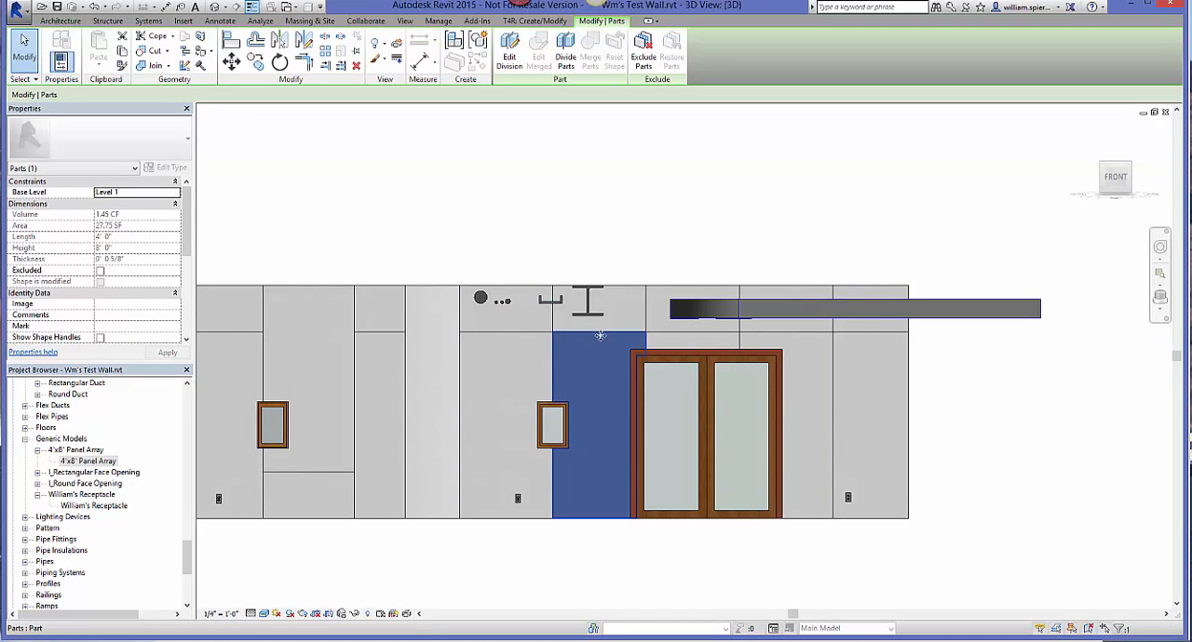
click(610, 326)
click(677, 323)
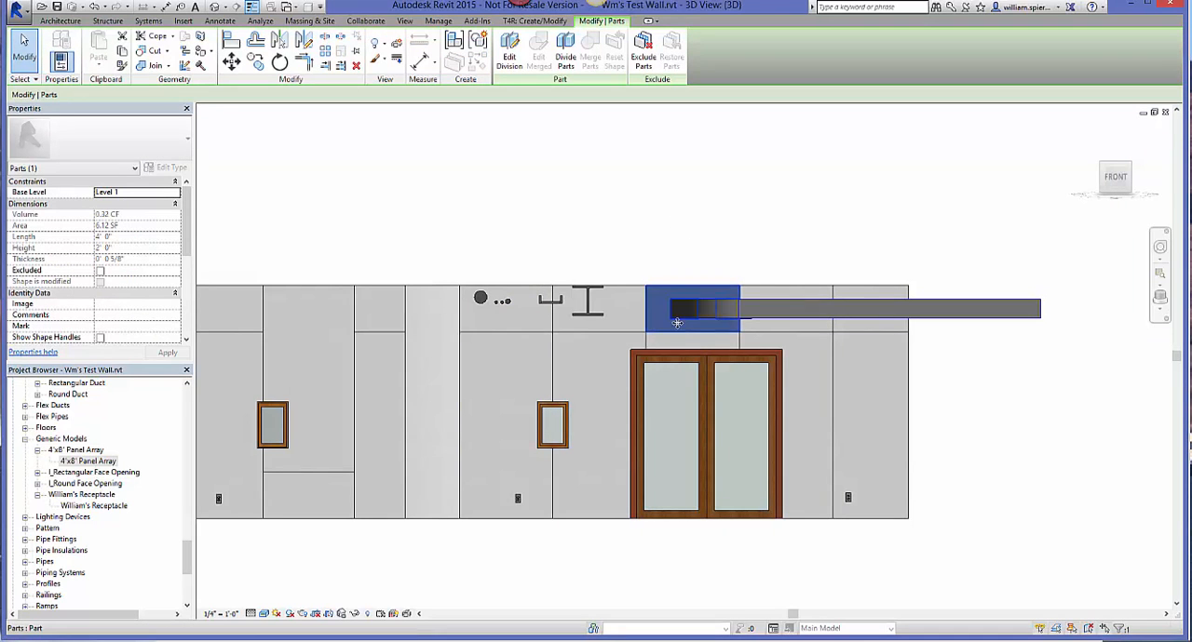
click(771, 328)
click(798, 355)
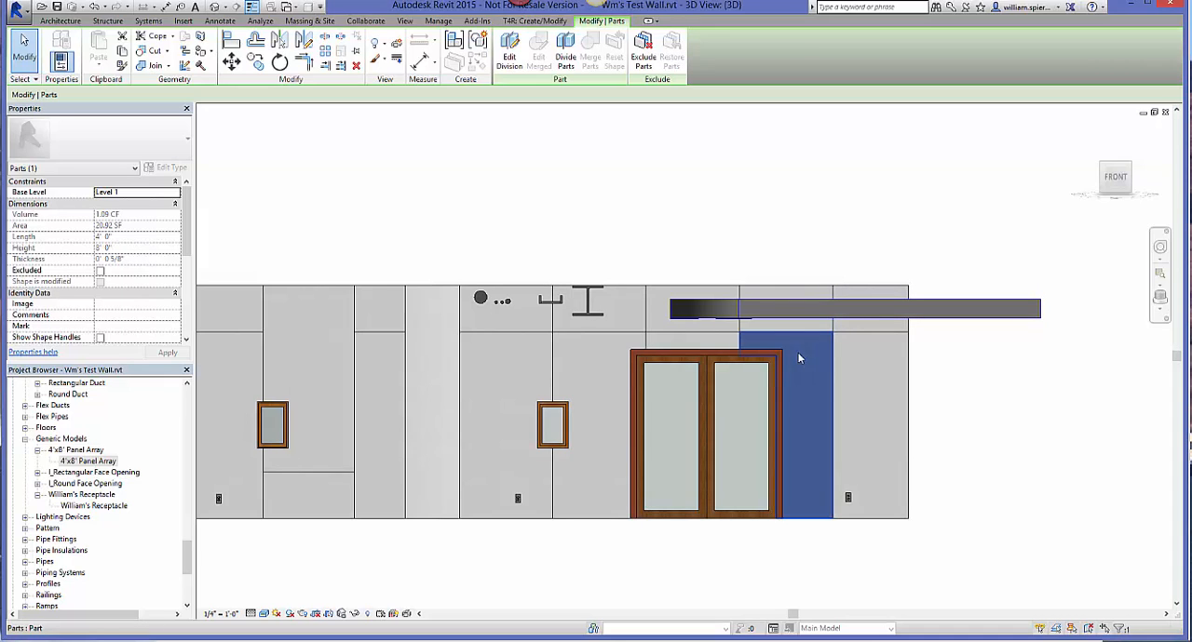
click(717, 328)
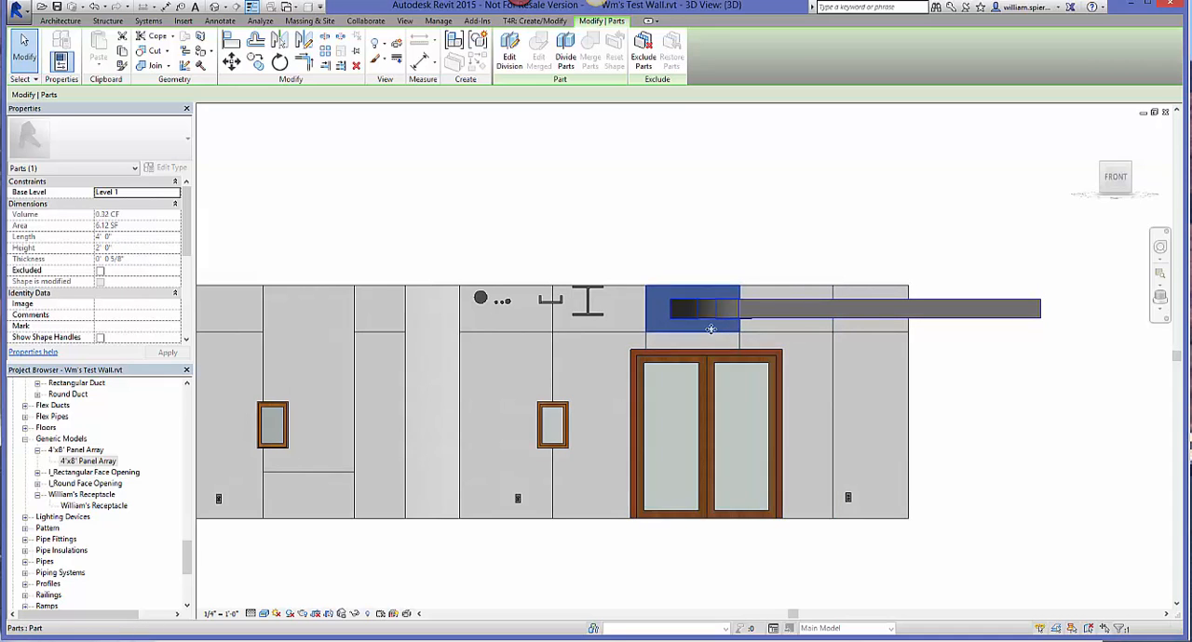
click(711, 338)
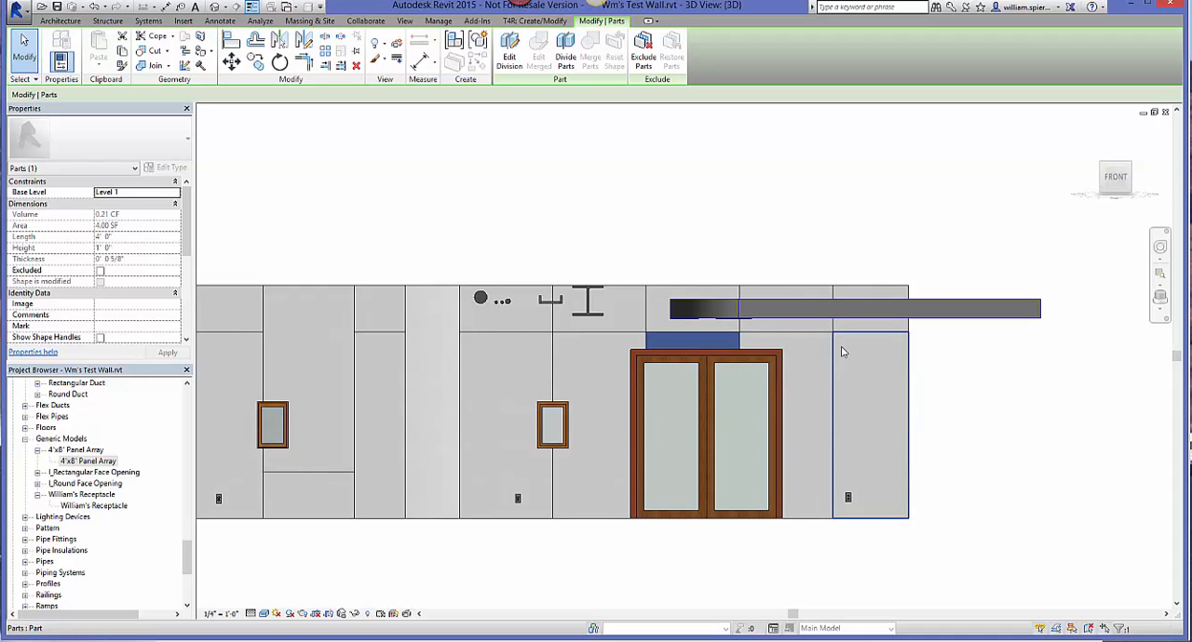
click(864, 380)
click(981, 421)
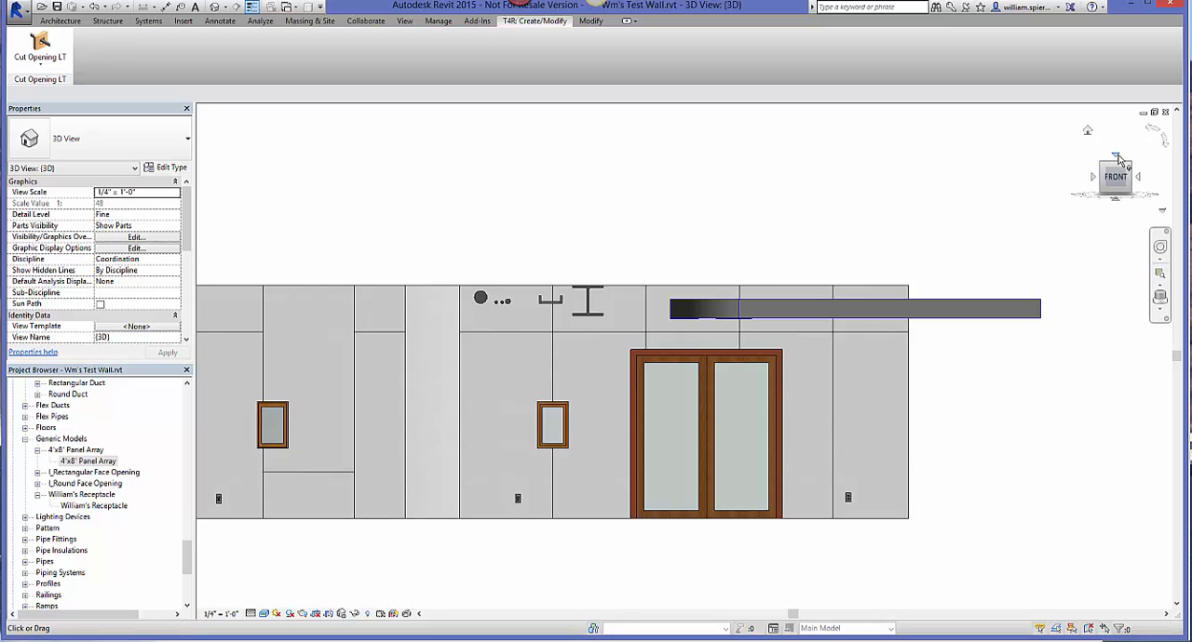
Step: Temporarily isolate the Parts category while viewing the model from the top, using one of the long wall's panels
click(1117, 159)
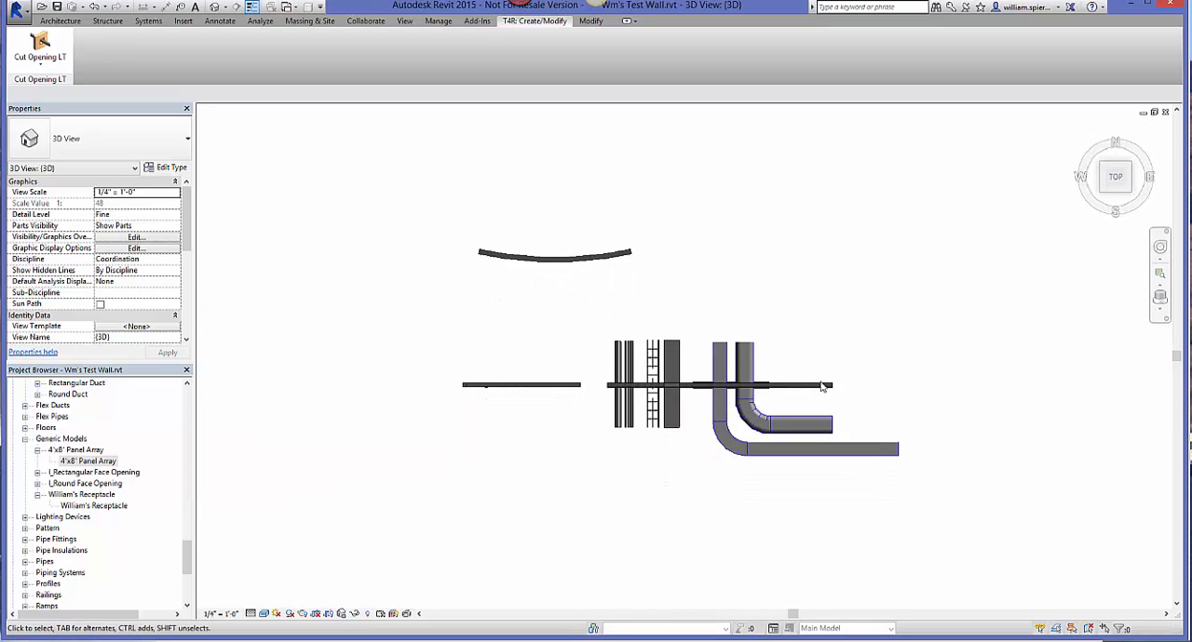
scroll(823, 385, up, 6)
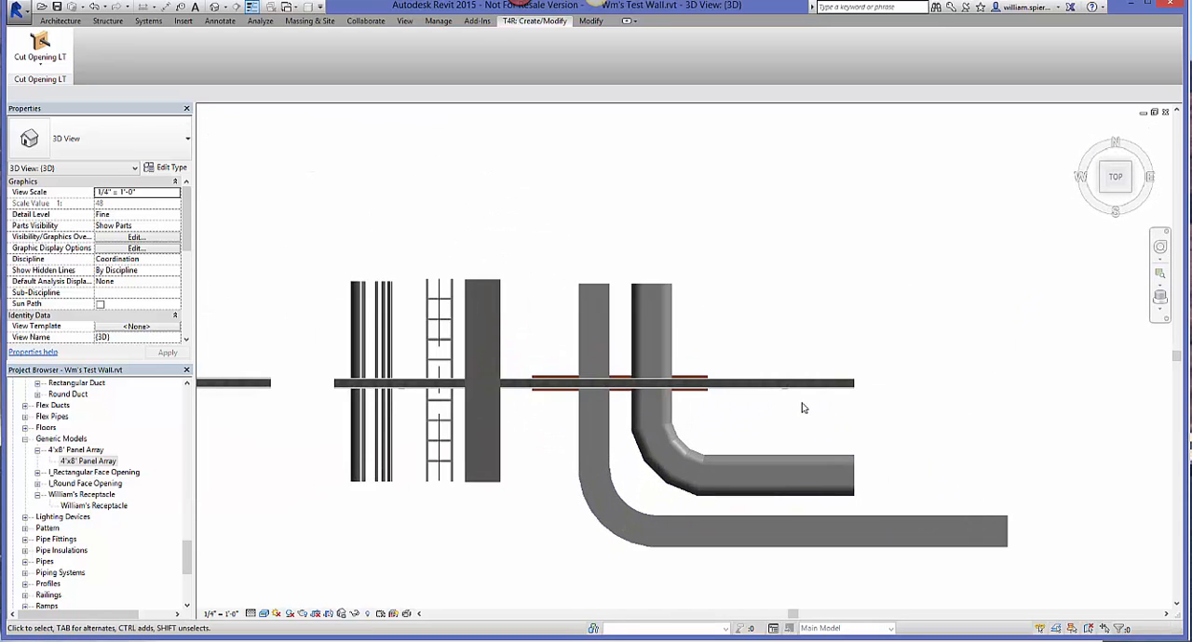
middle_drag(803, 406, 941, 375)
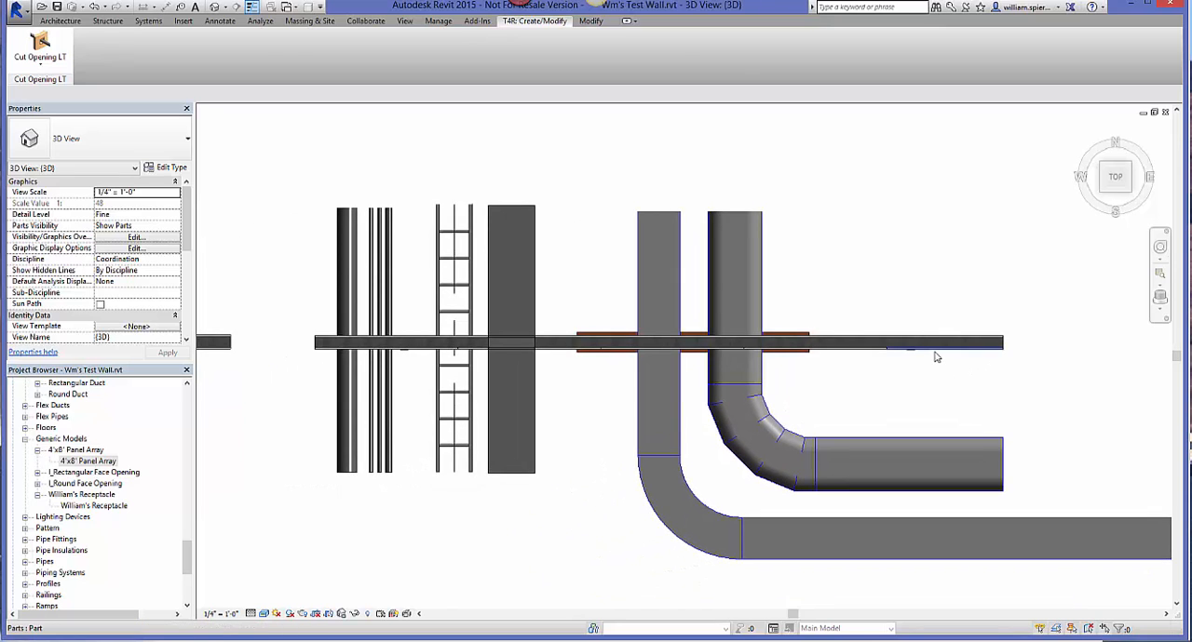
click(935, 355)
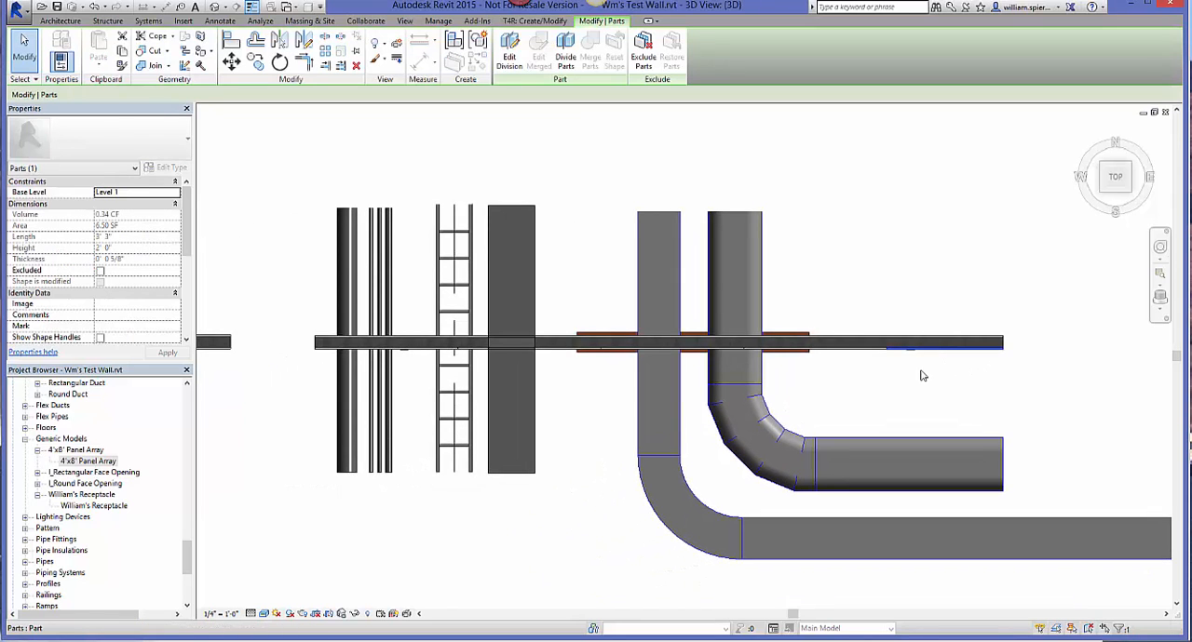
click(355, 614)
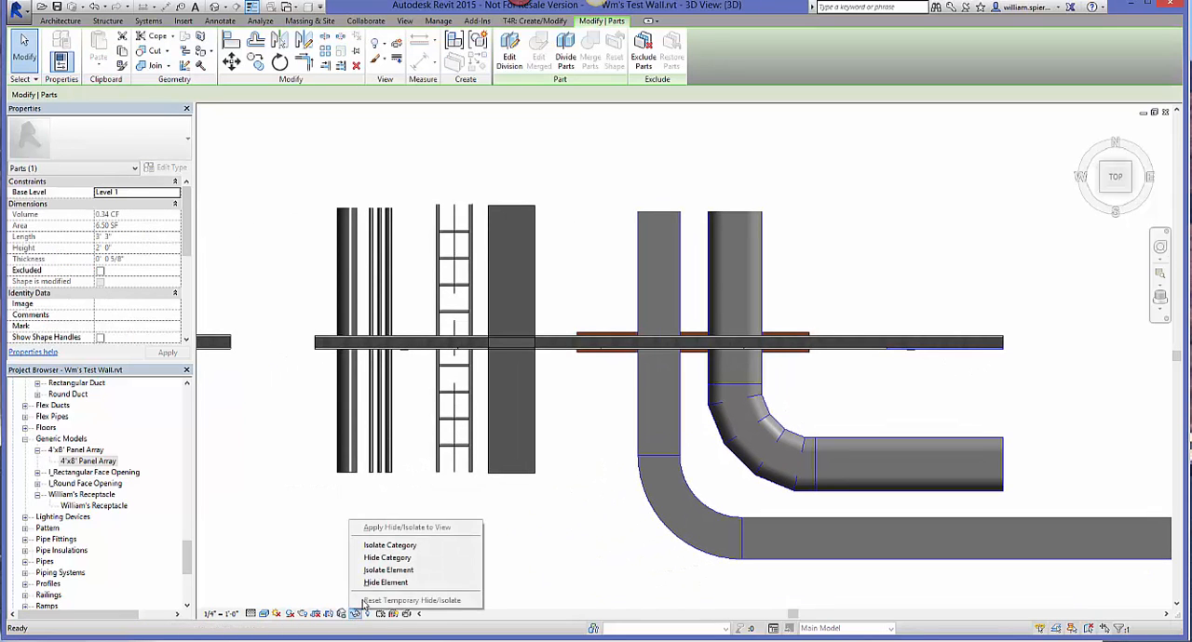
click(402, 546)
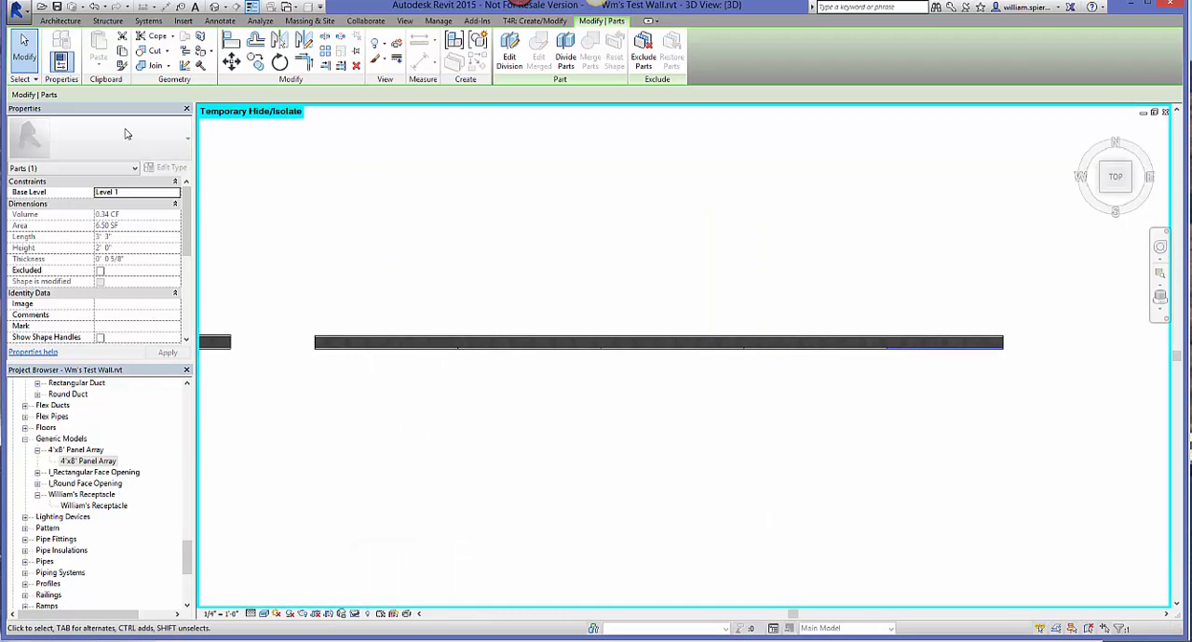
drag(308, 371, 1030, 348)
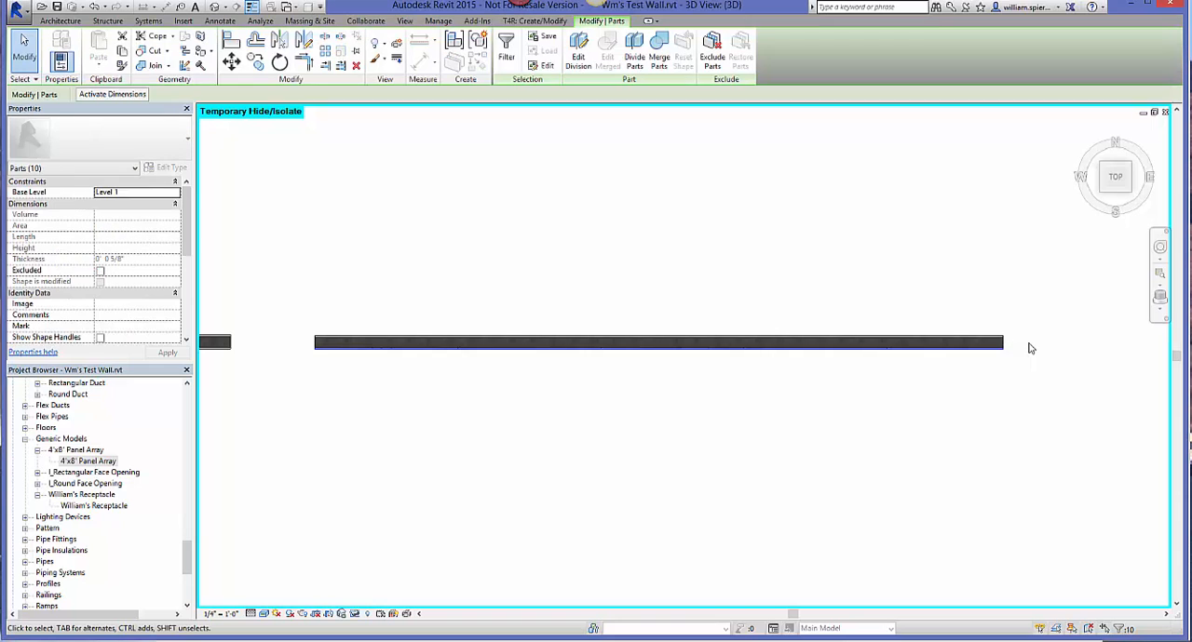
click(1108, 198)
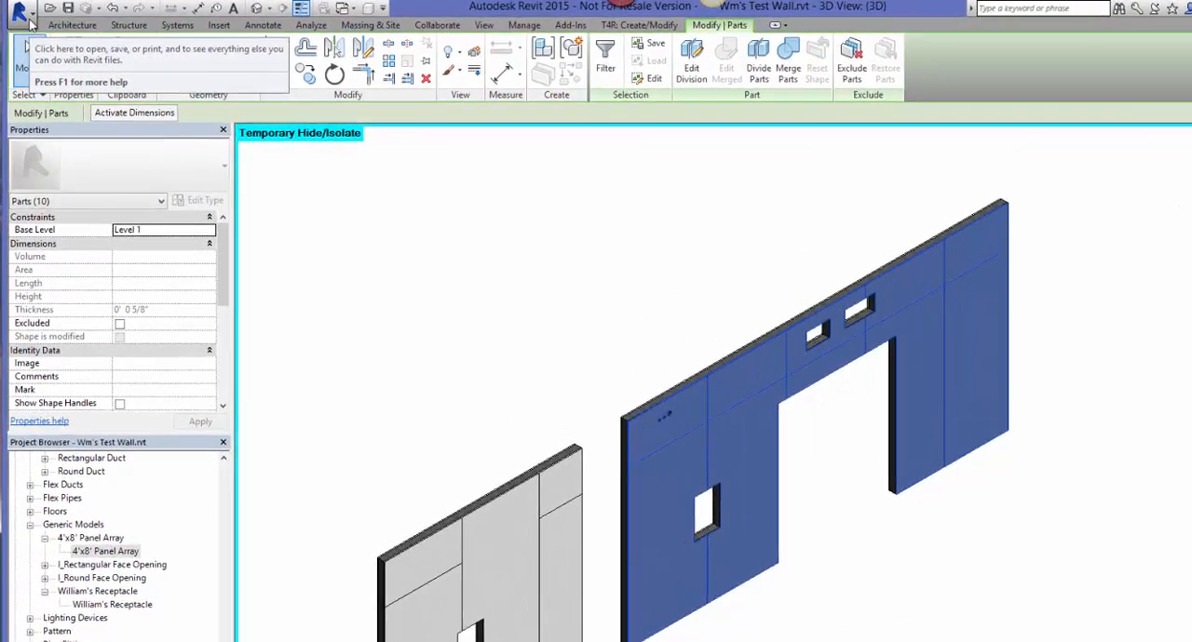
click(25, 19)
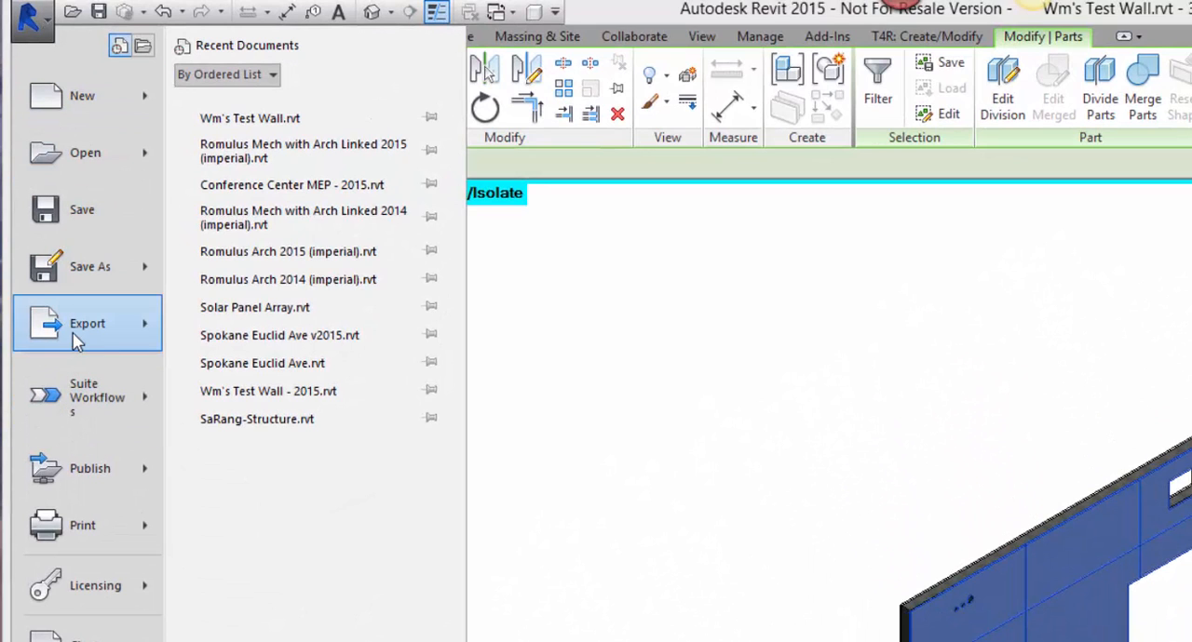
mouse_move(76, 346)
mouse_move(223, 116)
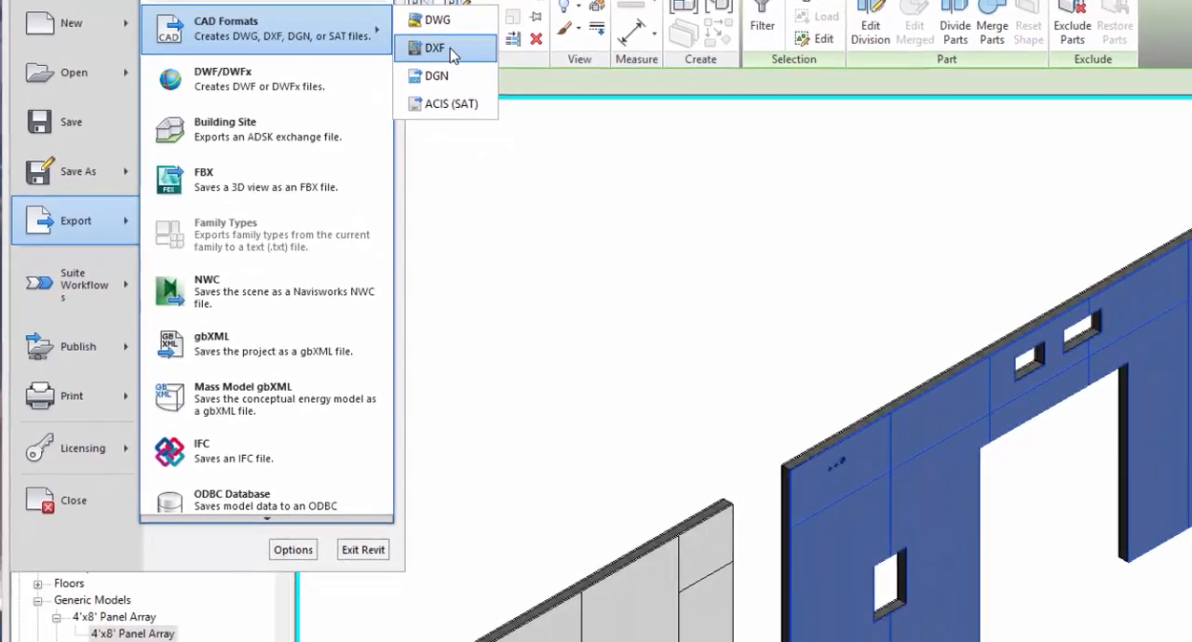
click(521, 130)
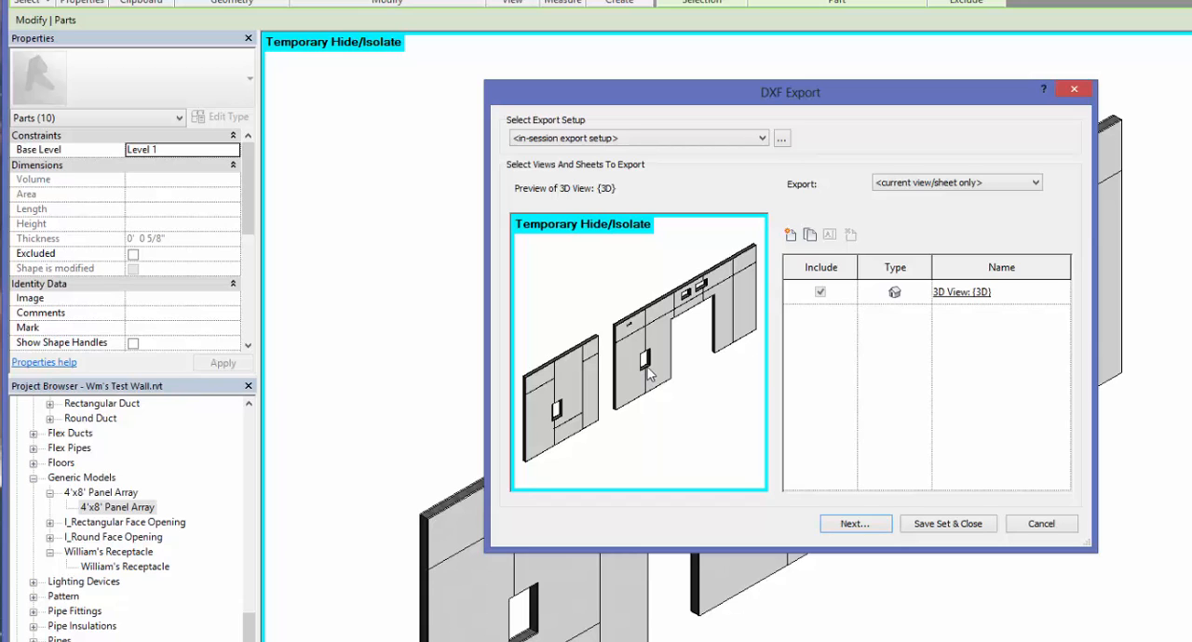
click(1033, 526)
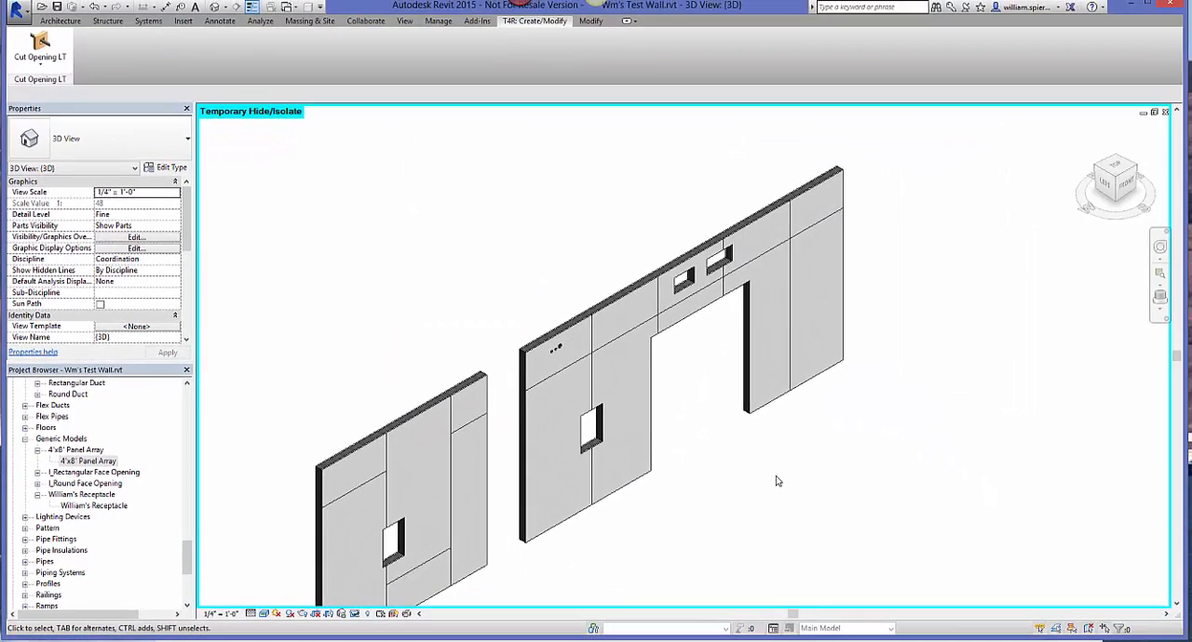
Step: Select all face panels of the long wall together from the top view and return to an isometric view
click(1123, 173)
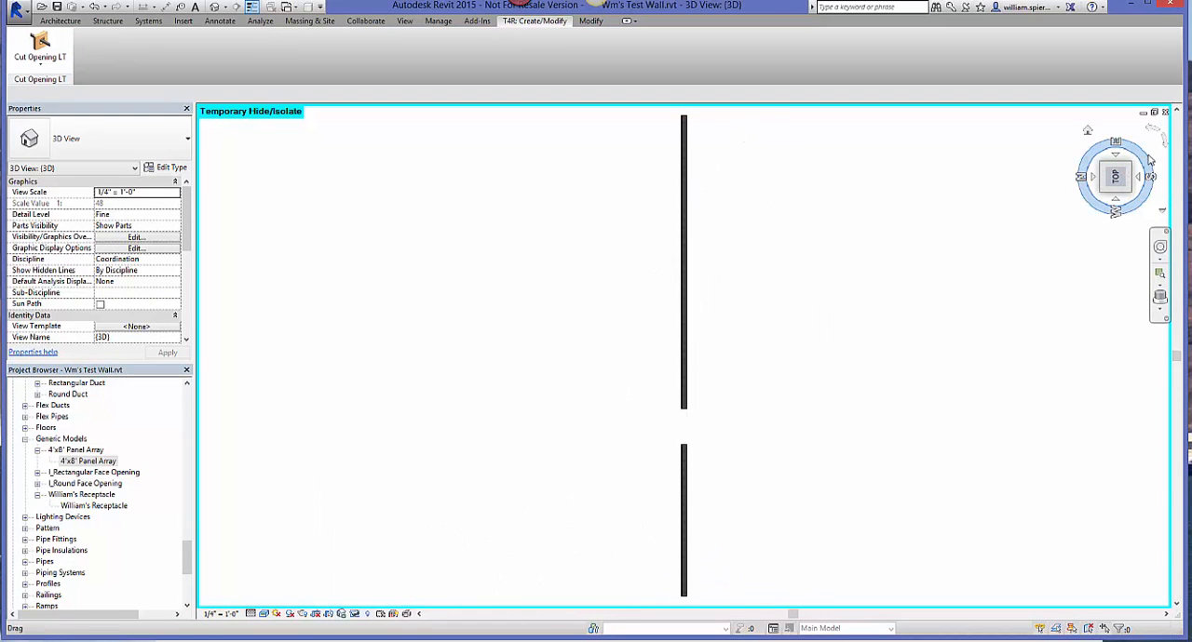
click(1160, 140)
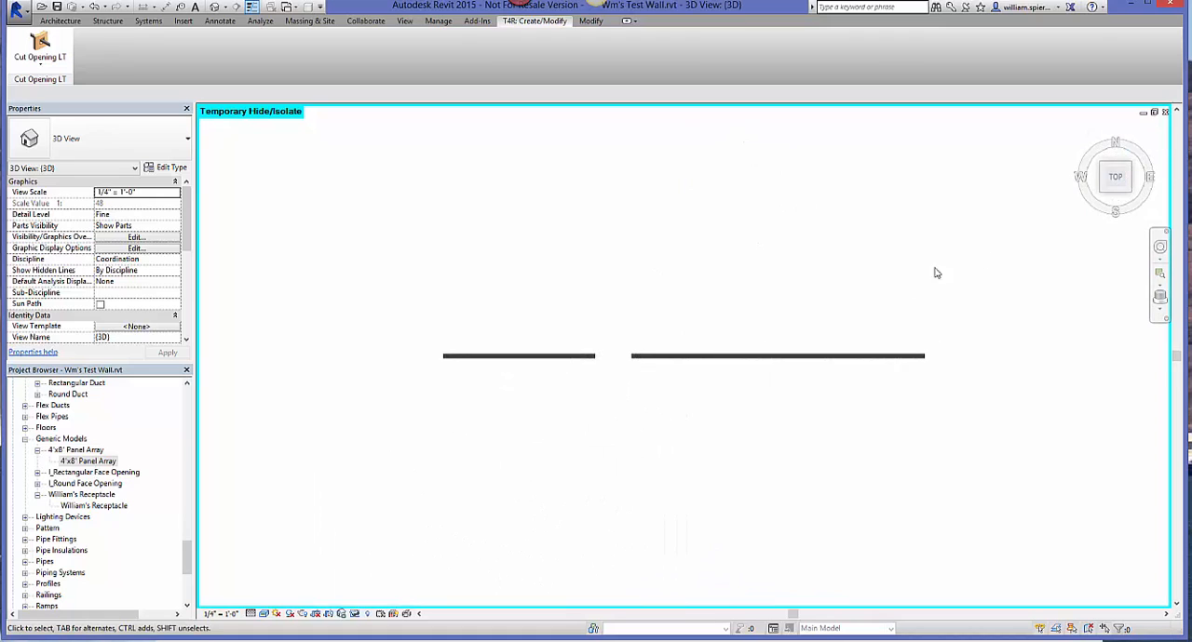
scroll(830, 368, up, 4)
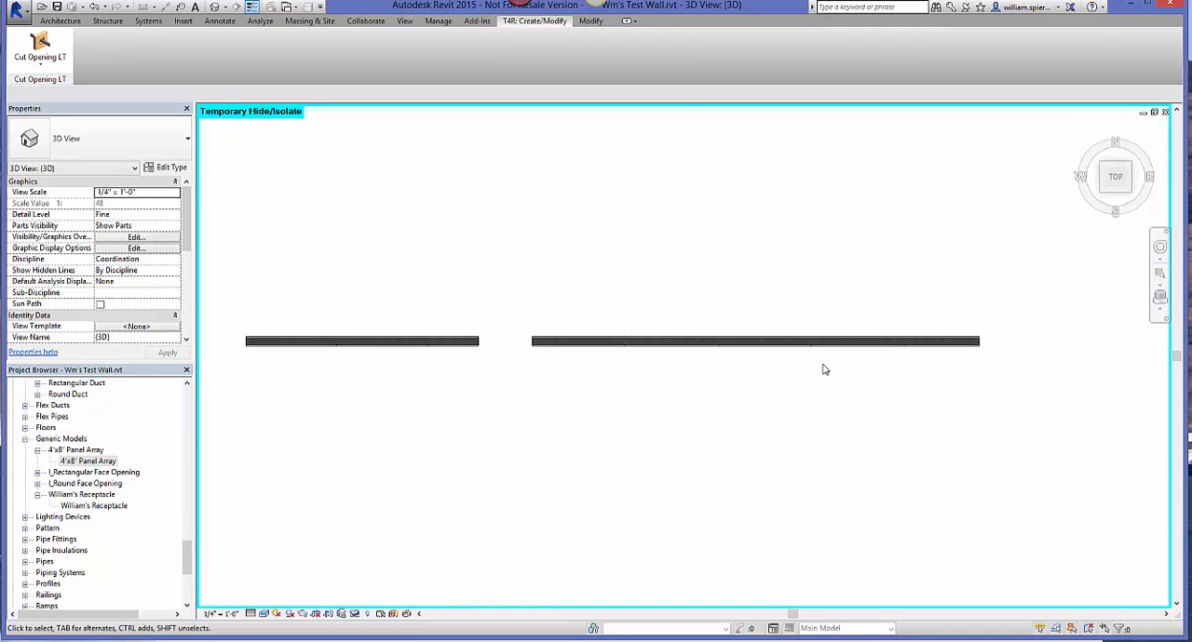
scroll(825, 363, up, 2)
middle_drag(851, 364, 809, 365)
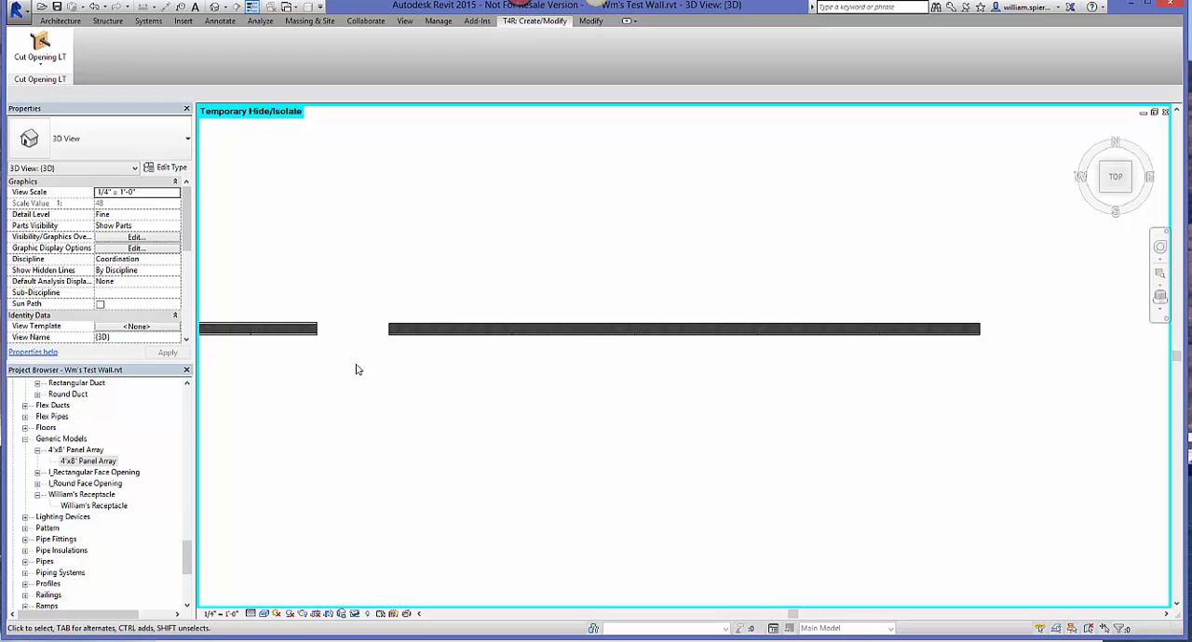
drag(356, 365, 997, 335)
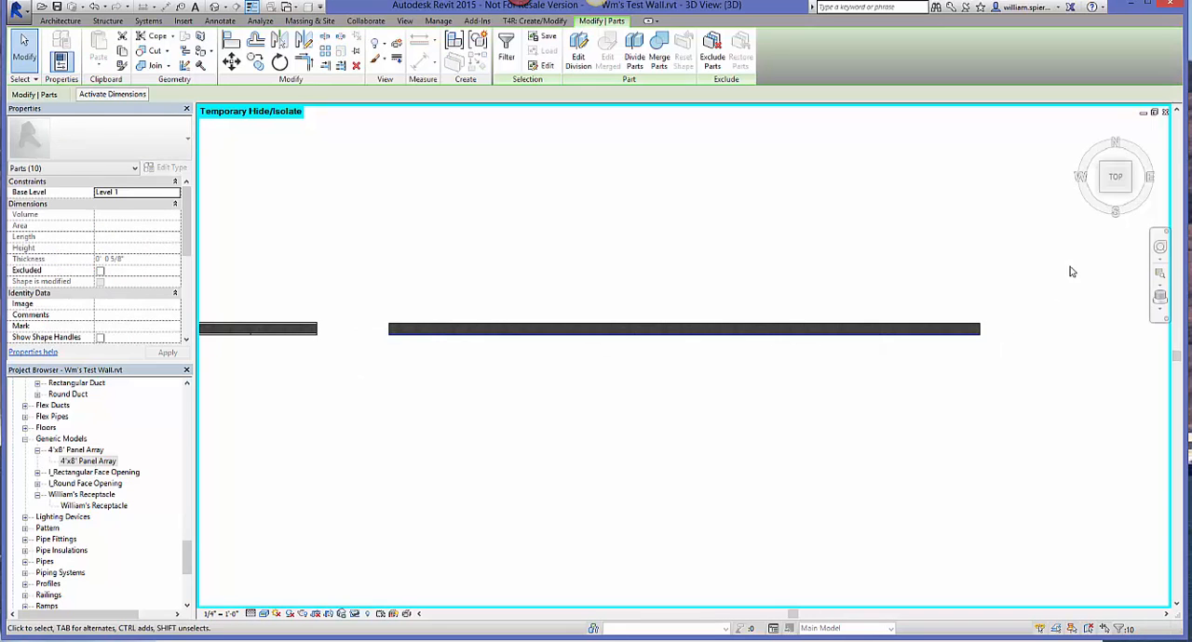
click(1106, 191)
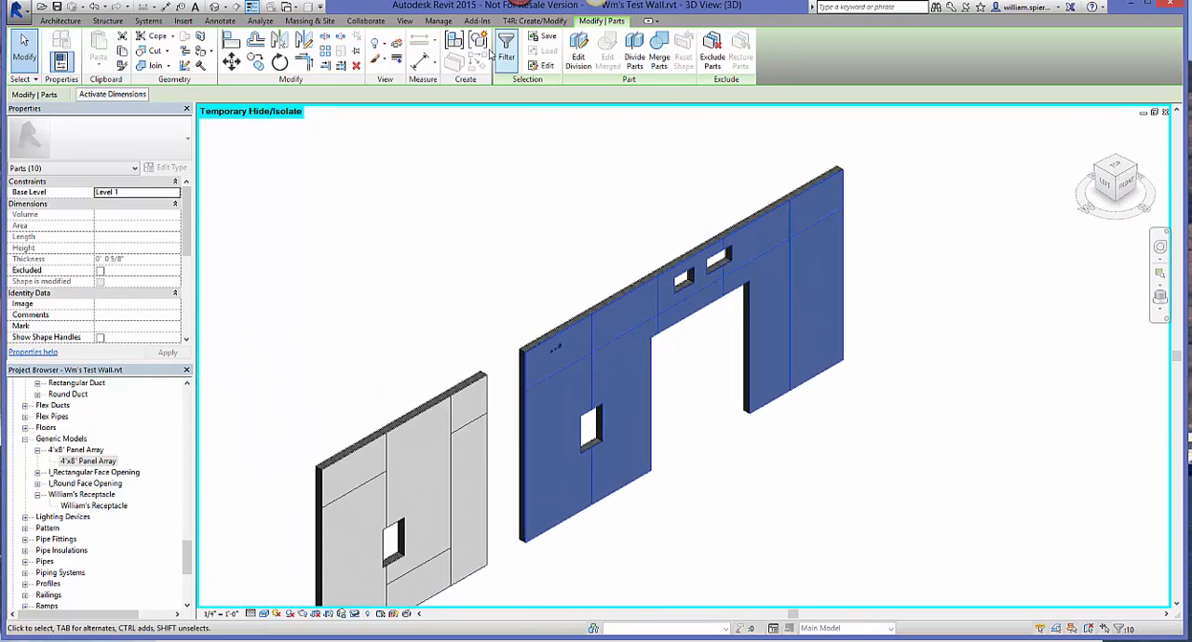
Step: Export the selected panels to CNC Fabrication in DXF format, saving to the Video folder inside DXF Wall Output
click(477, 20)
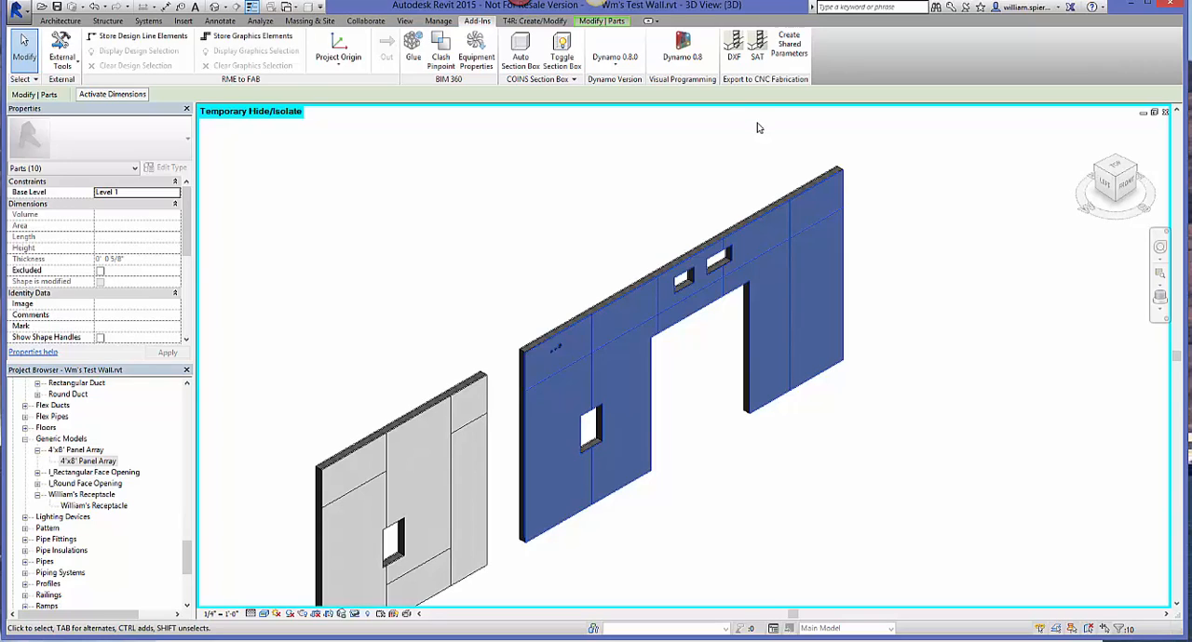
click(734, 57)
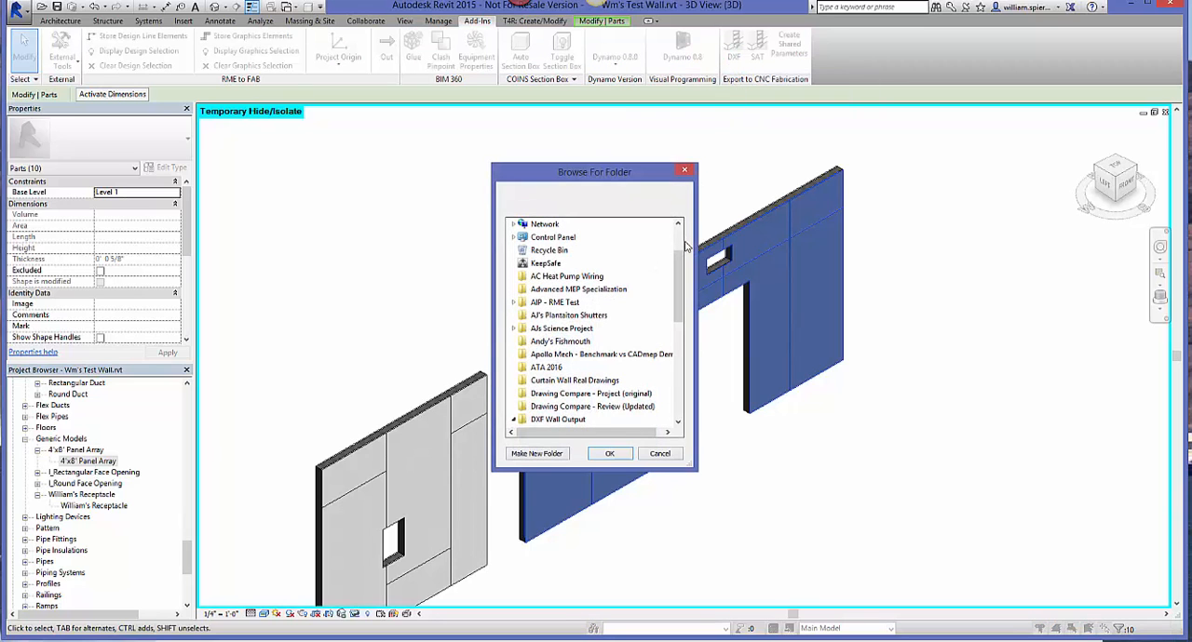
scroll(679, 258, down, 3)
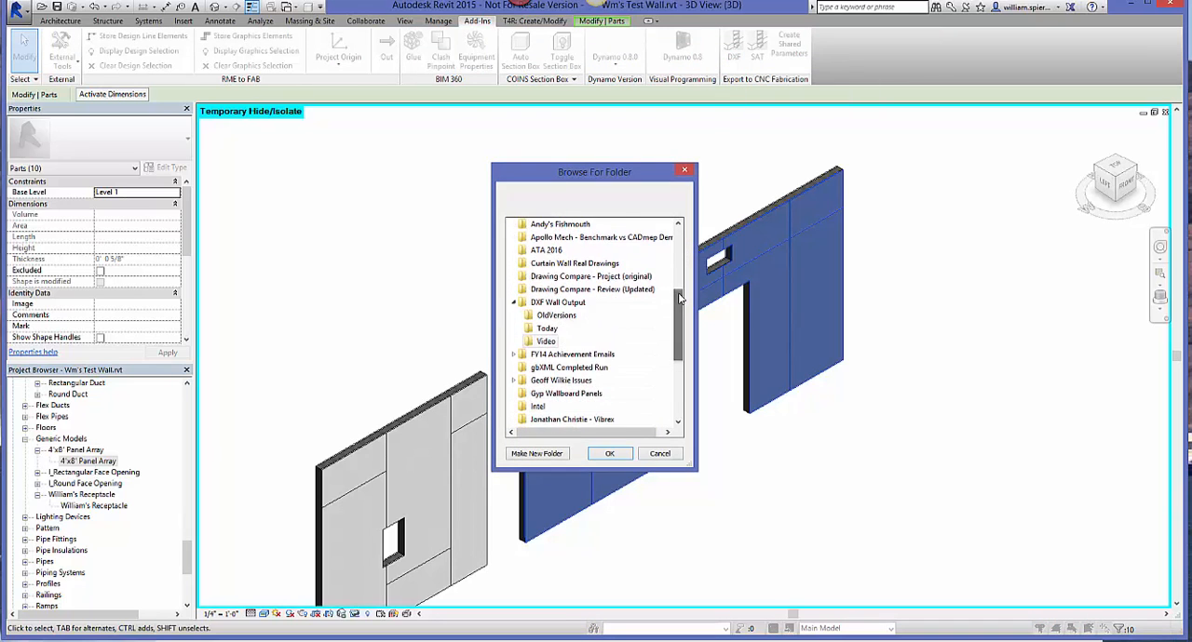
click(537, 343)
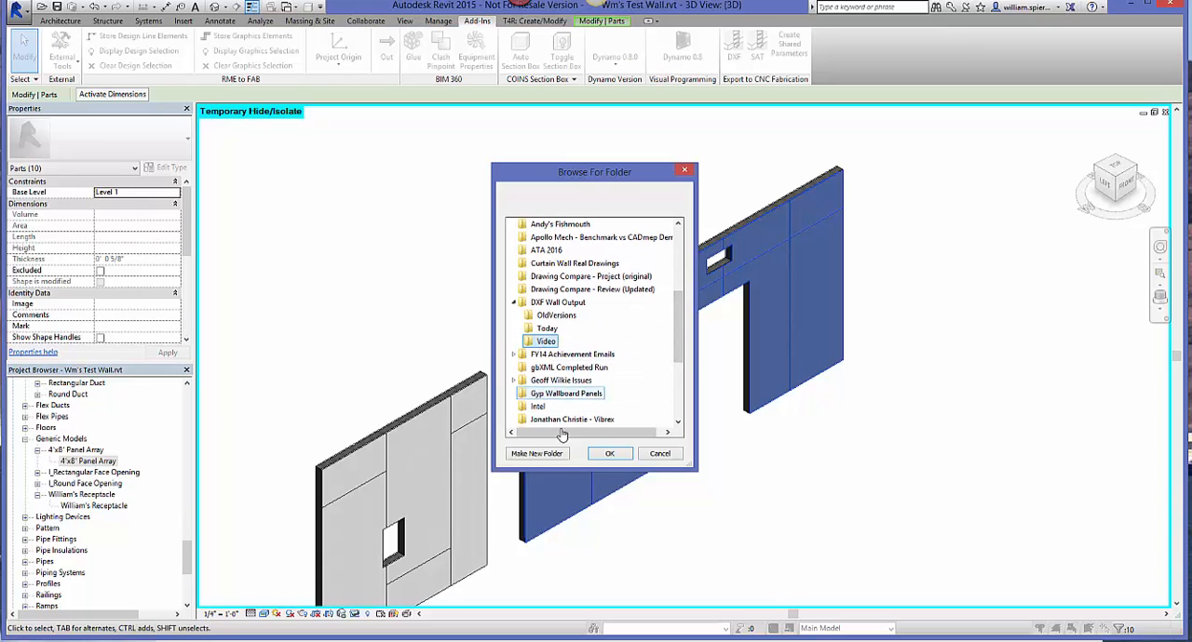
click(602, 457)
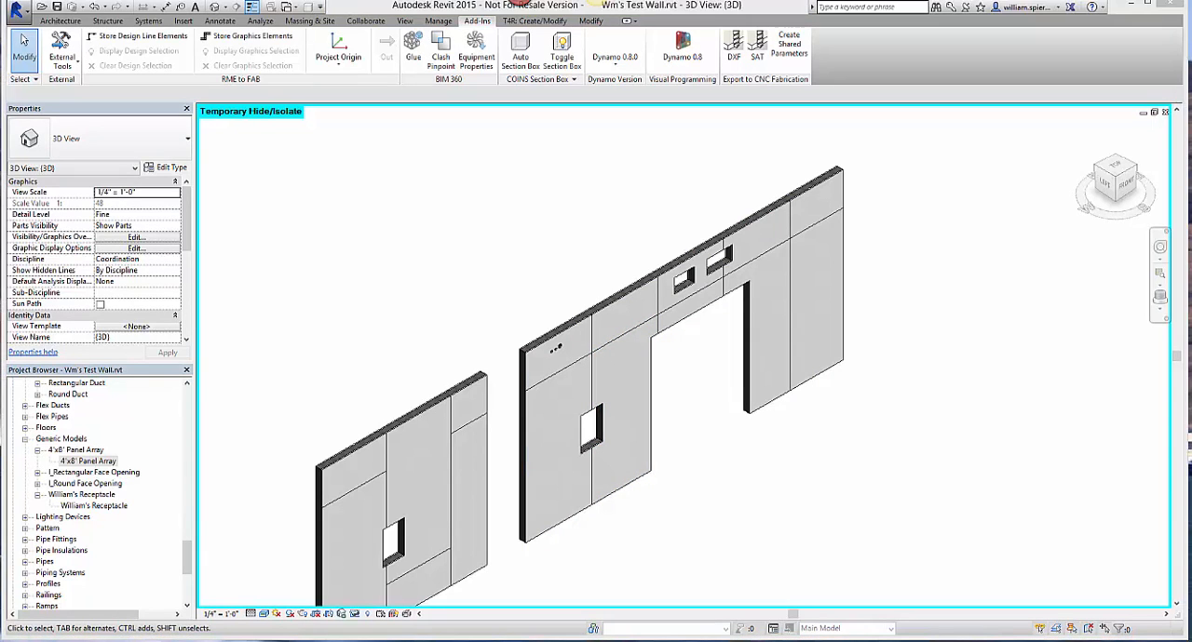
Step: Switch to the Video folder in File Explorer and examine the exported DXF files and how they are named
mouse_move(215, 641)
click(312, 596)
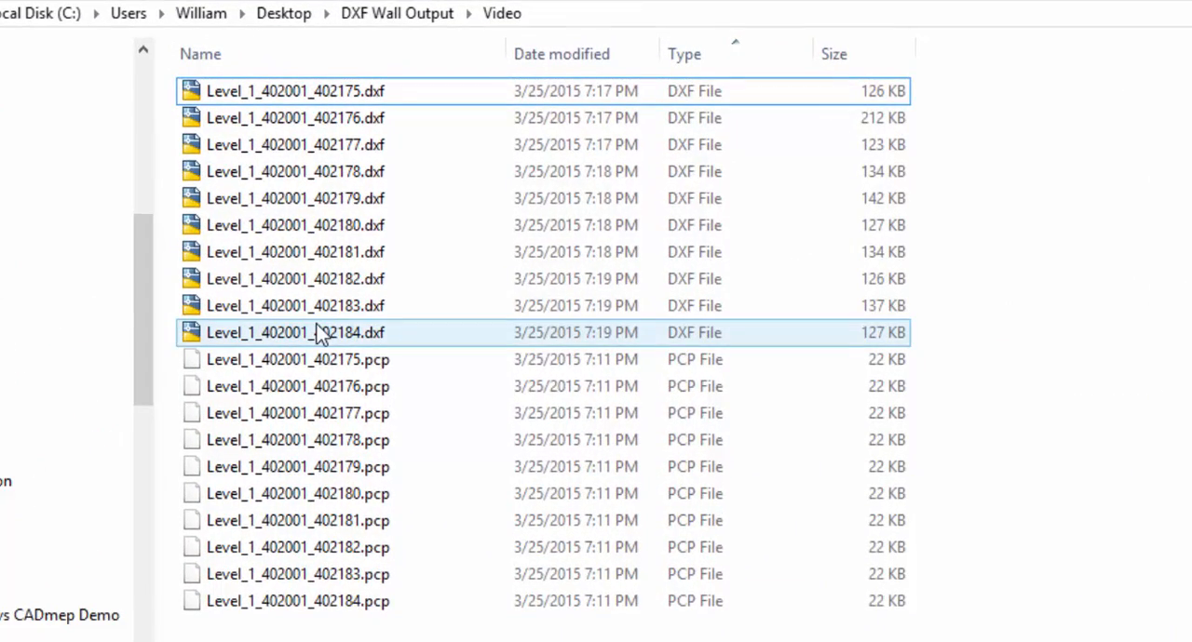
click(319, 332)
key(shift+End)
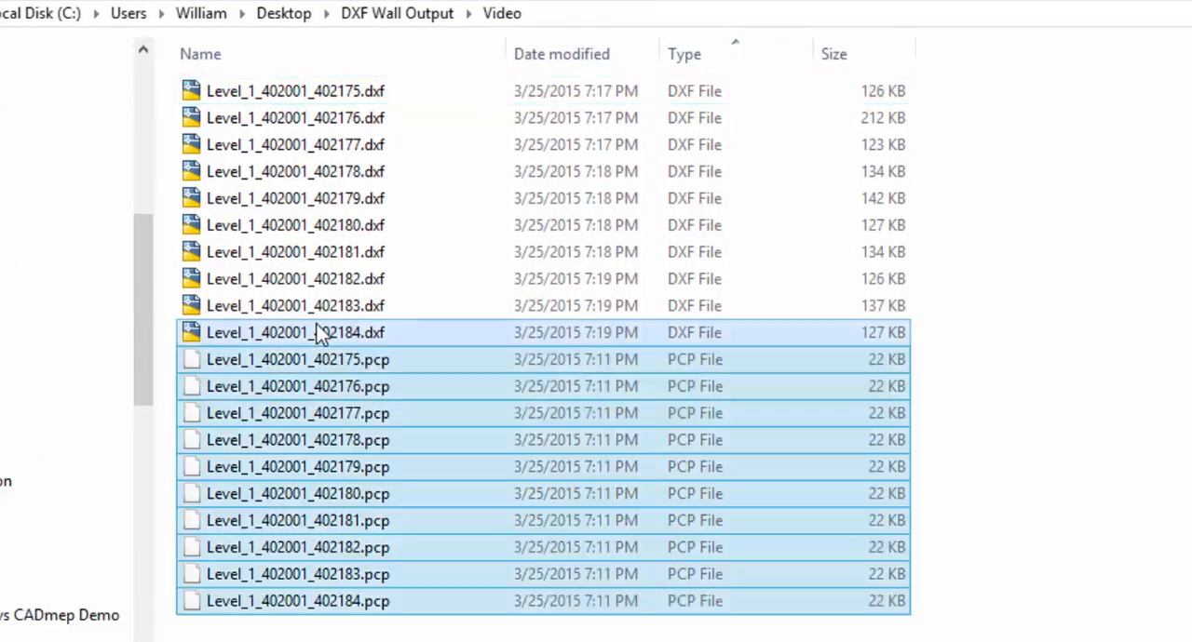
click(320, 333)
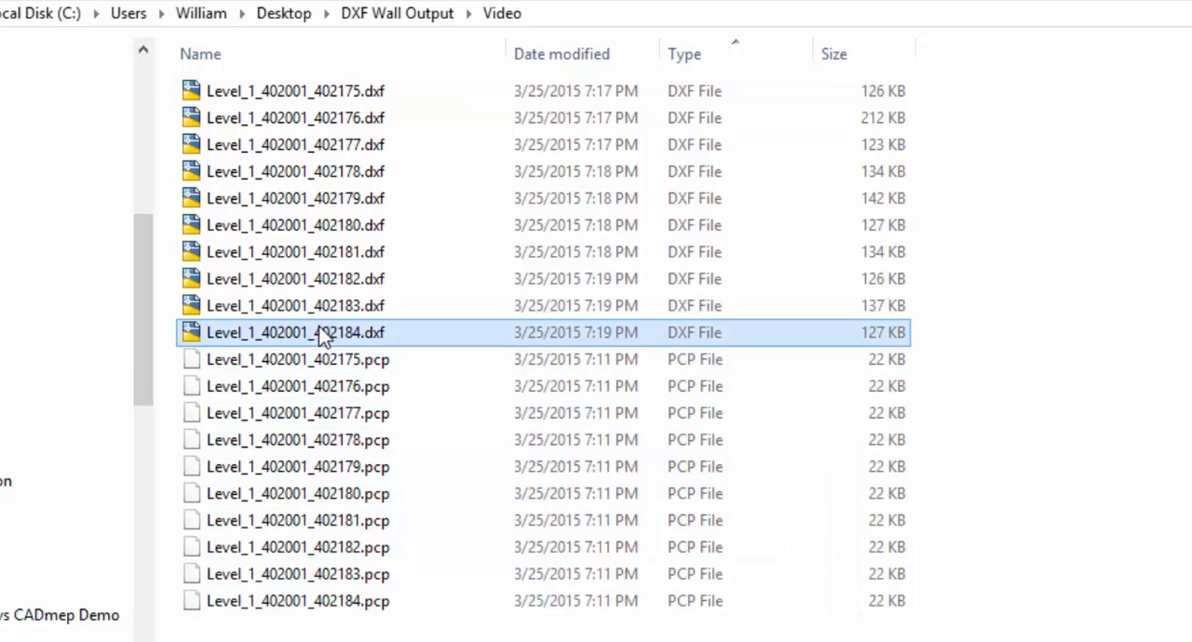
click(326, 98)
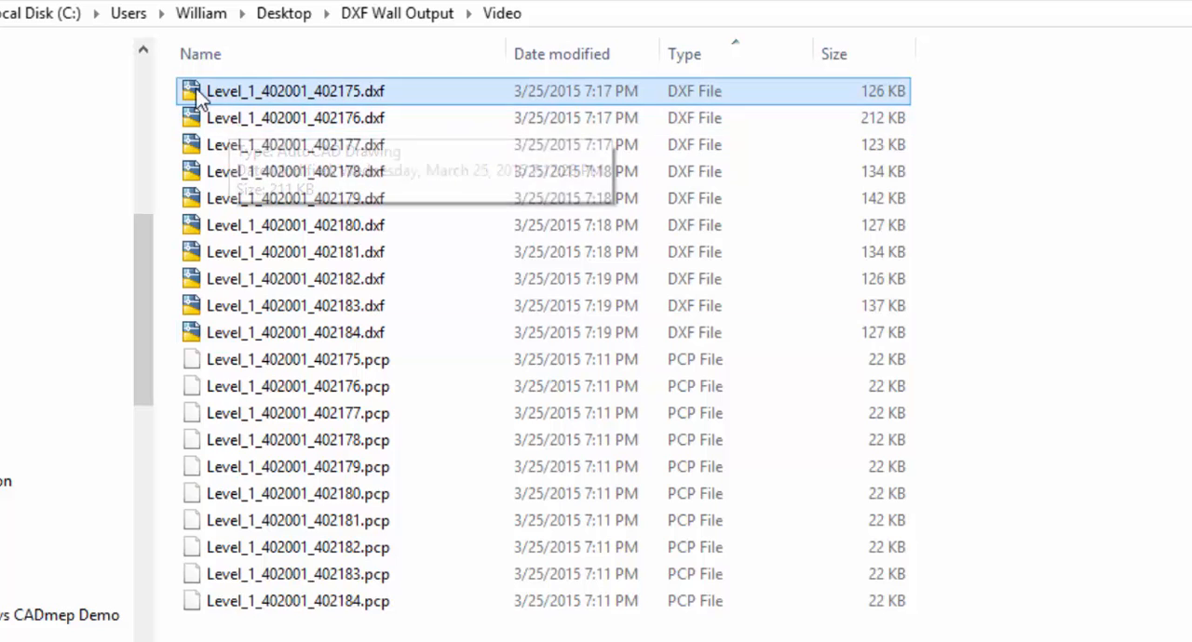
shift+click(251, 111)
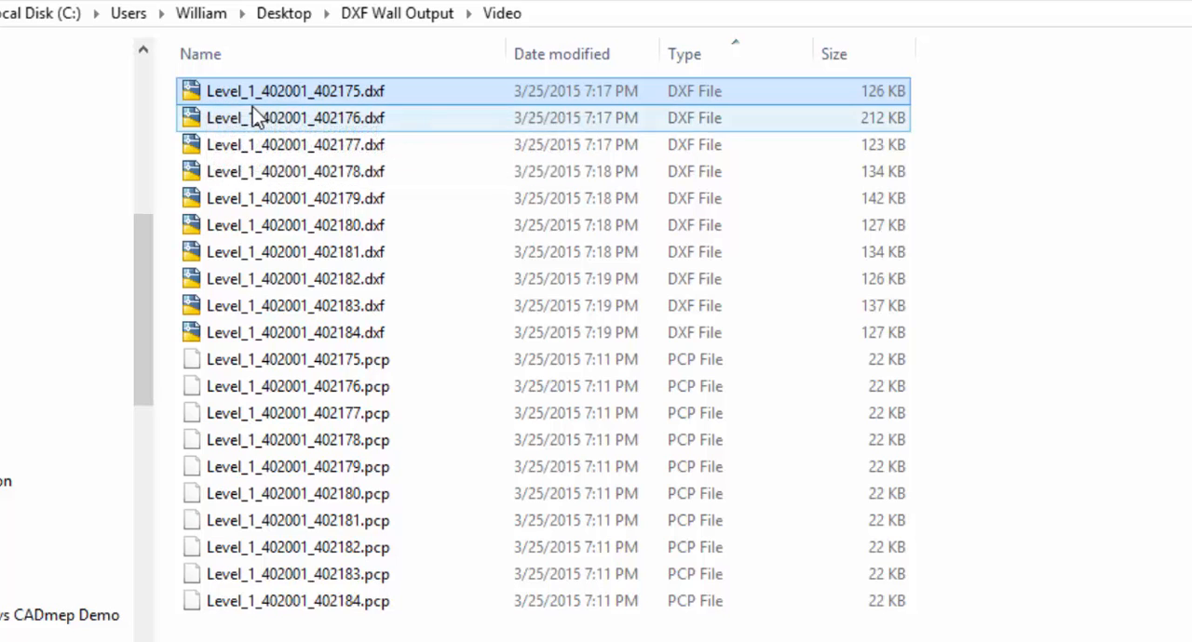
click(270, 102)
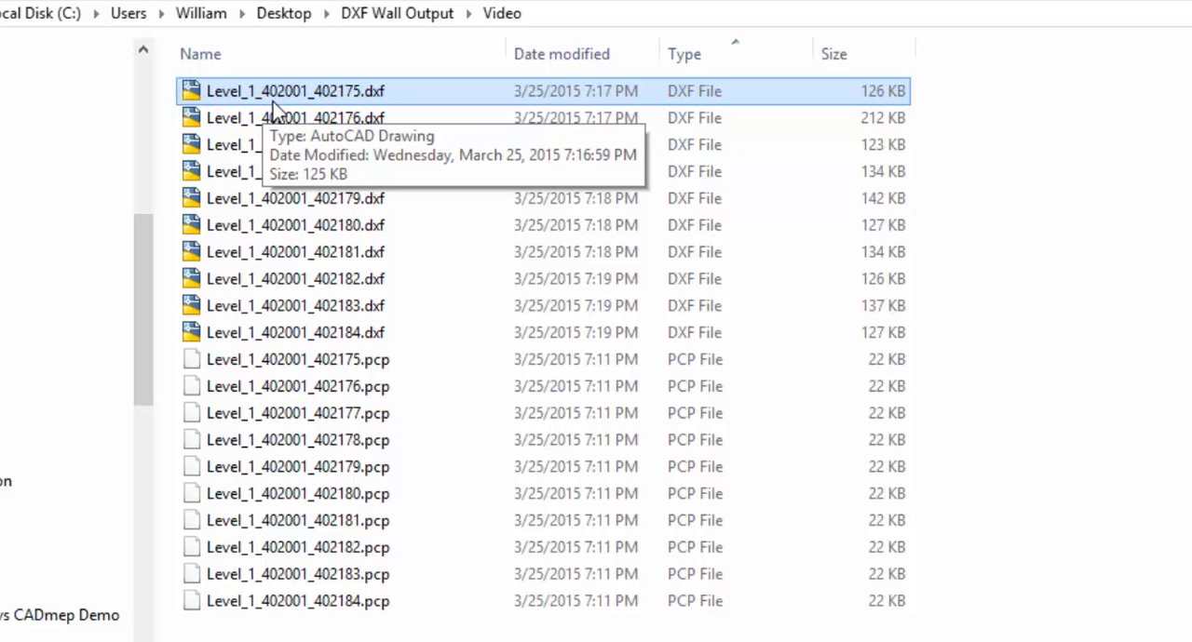
shift+click(270, 116)
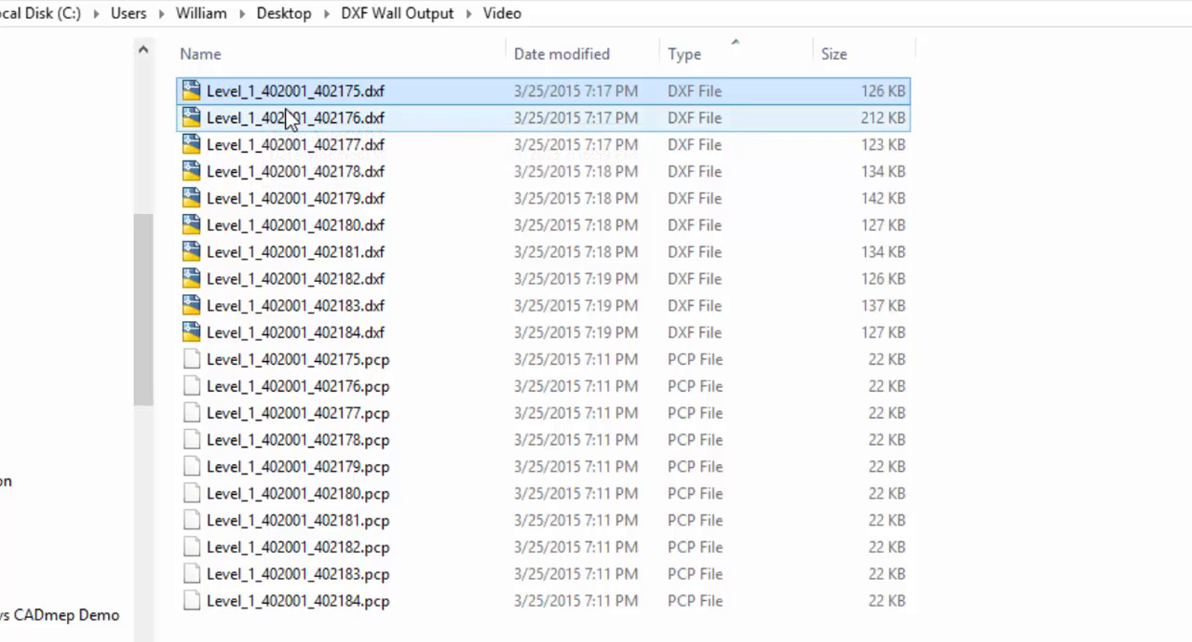
click(291, 101)
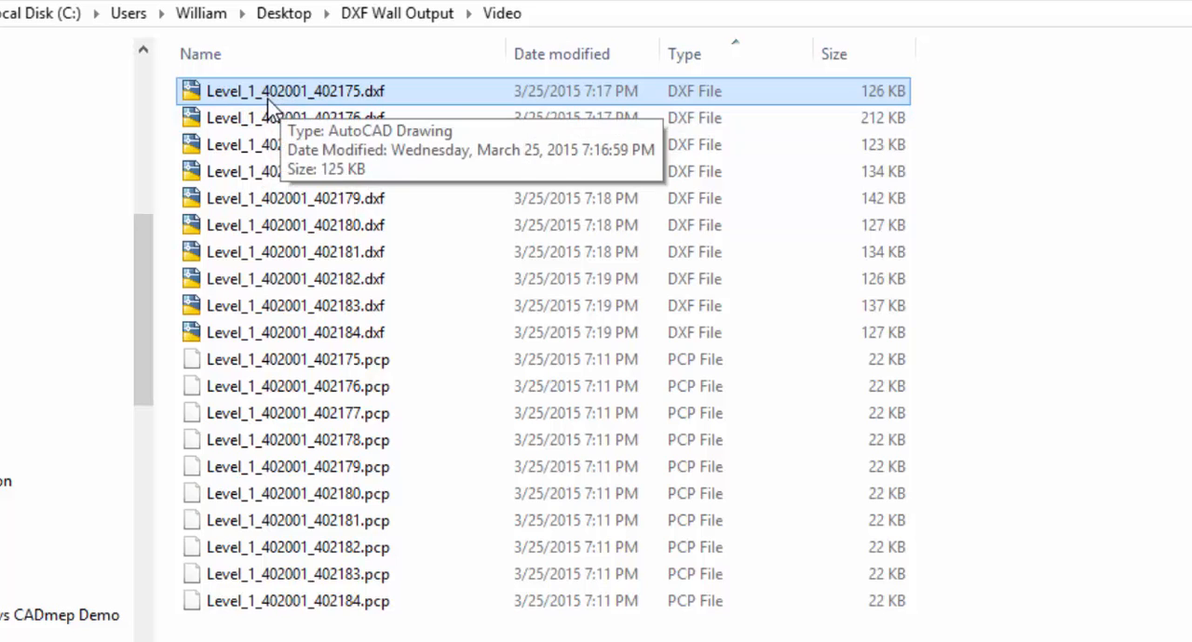
shift+click(329, 116)
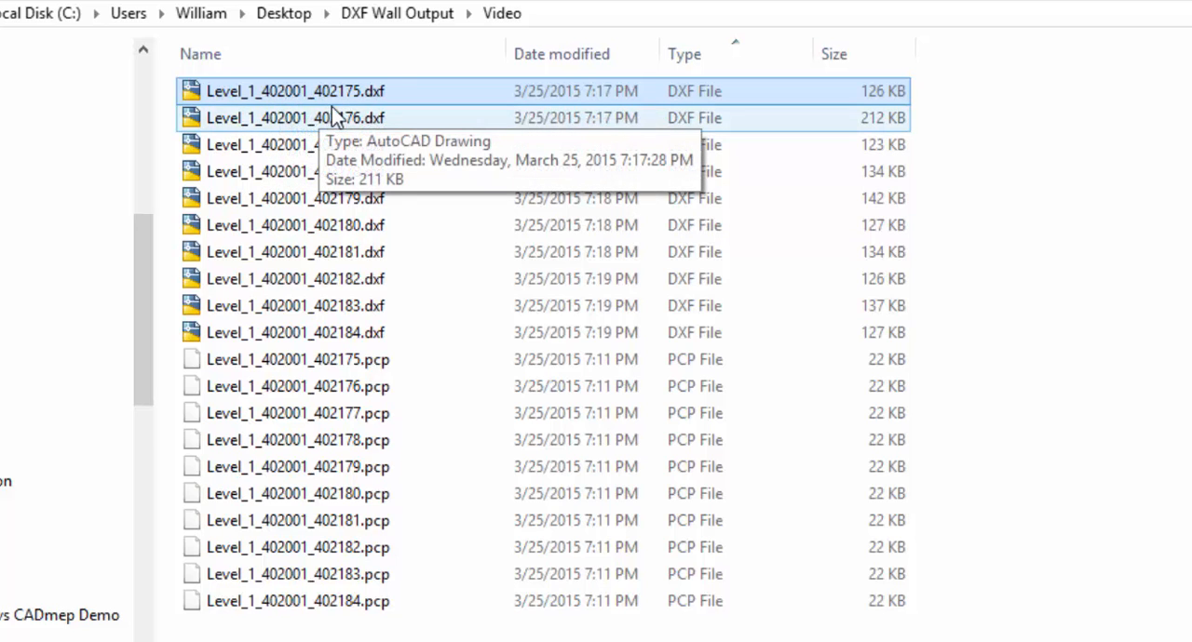
Step: Select the DXF files from Level_1_402001_402175.dxf through Level_1_402001_402184.dxf and open them all in AutoCAD
click(317, 93)
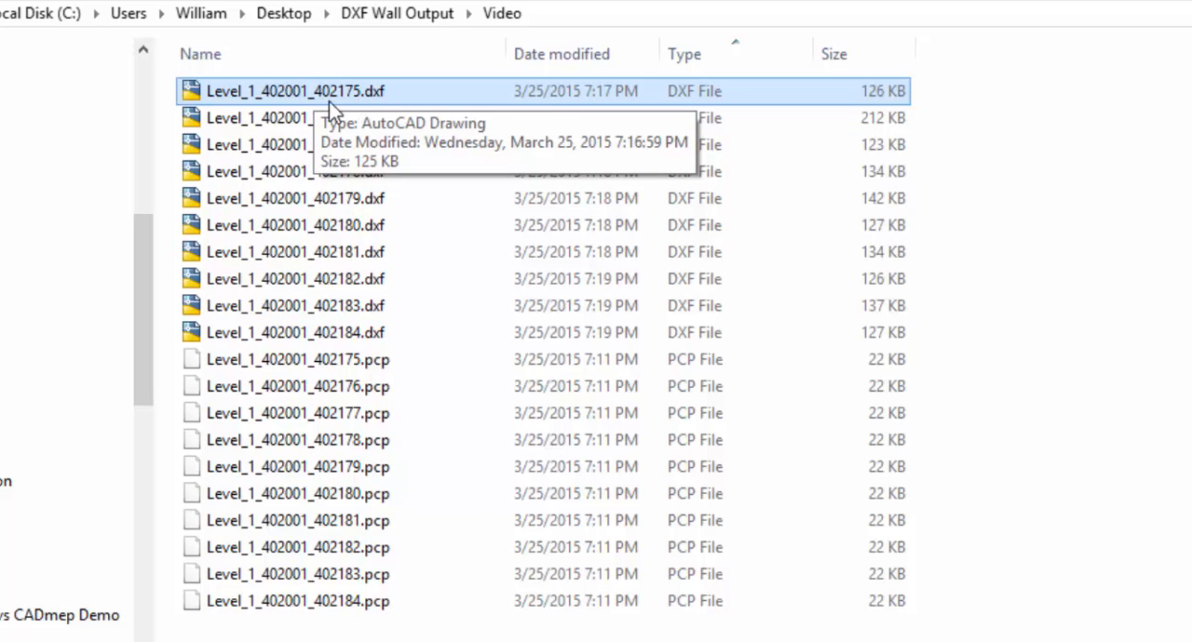
shift+click(356, 118)
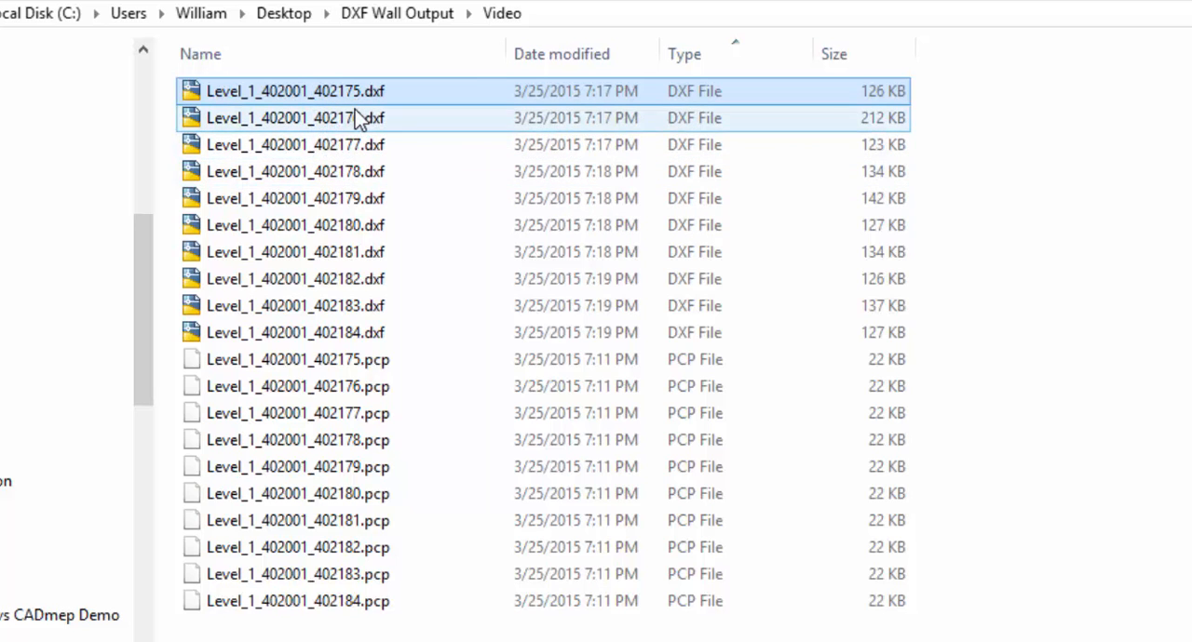
shift+click(281, 341)
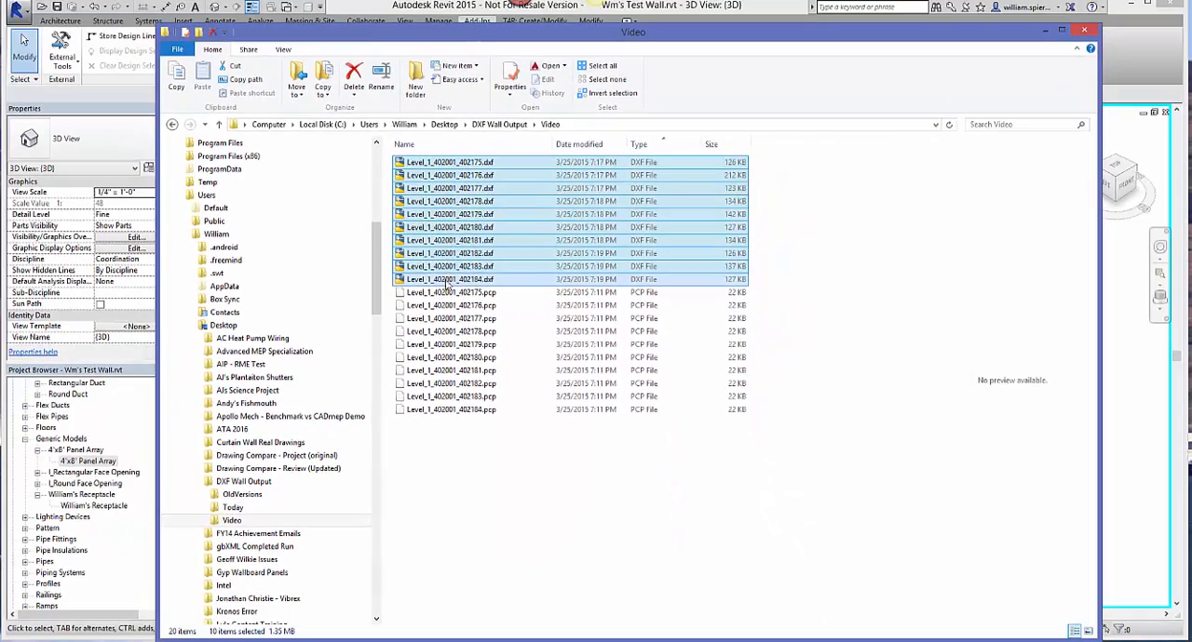
mouse_move(387, 307)
mouse_down()
mouse_move(546, 526)
mouse_move(573, 595)
mouse_move(598, 605)
mouse_move(563, 610)
mouse_move(587, 531)
mouse_move(631, 158)
mouse_move(669, 9)
mouse_up()
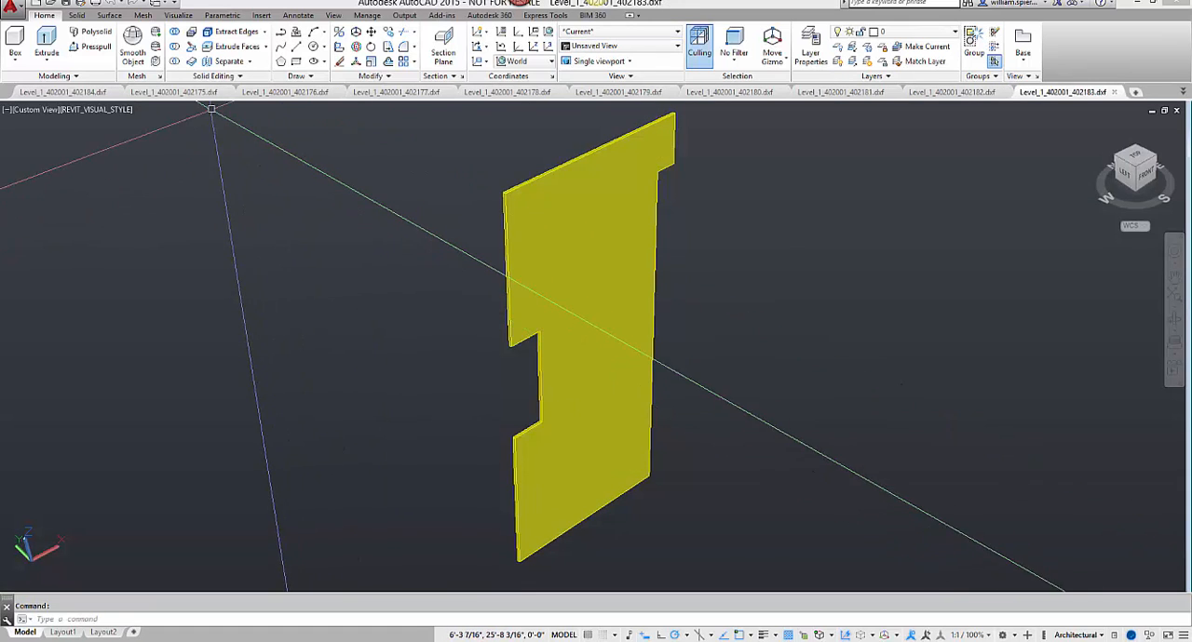
Step: Inspect the panel in Level_1_402001_402175.dxf and the round openings cut through the panel in Level_1_402001_402176.dxf
click(182, 92)
click(278, 92)
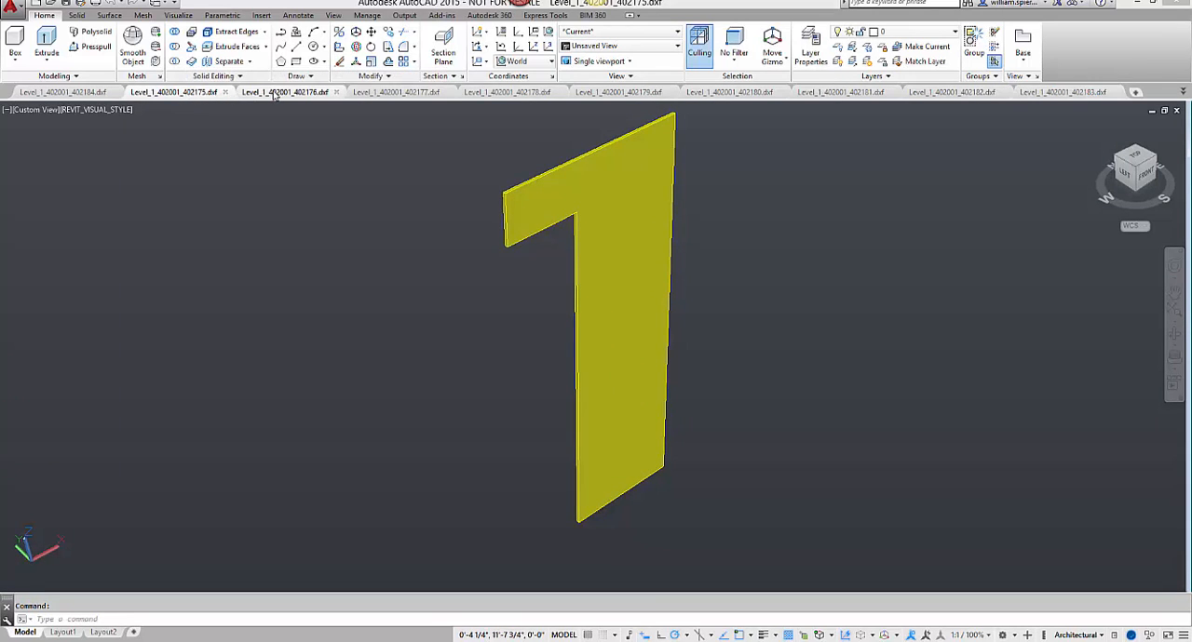
scroll(566, 312, up, 5)
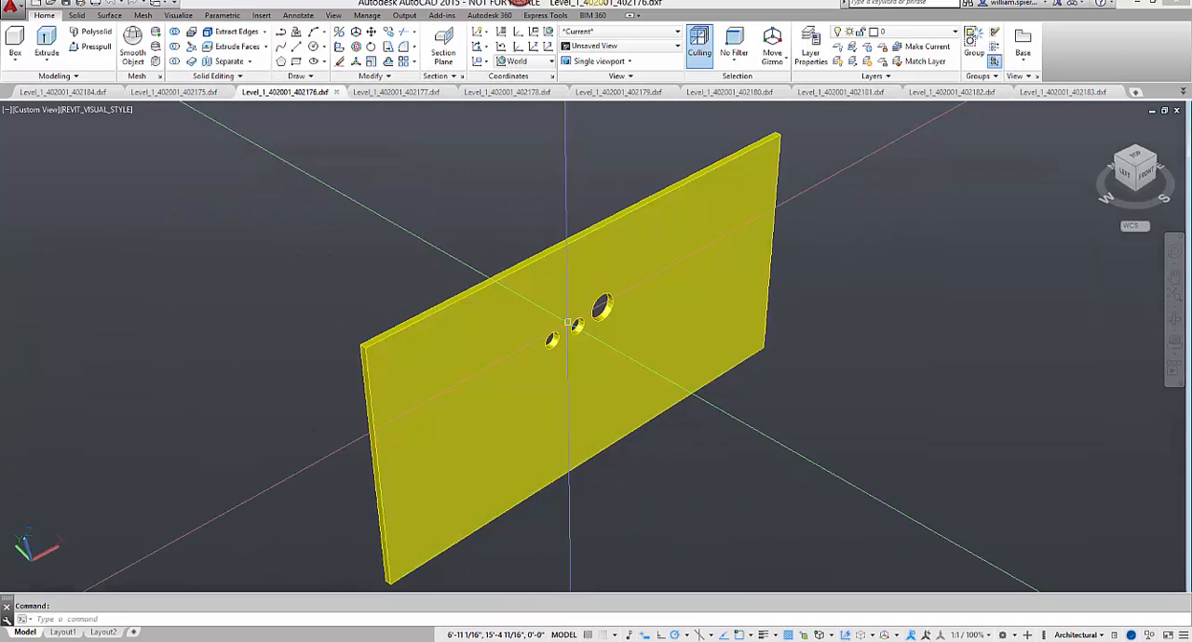
scroll(577, 312, up, 3)
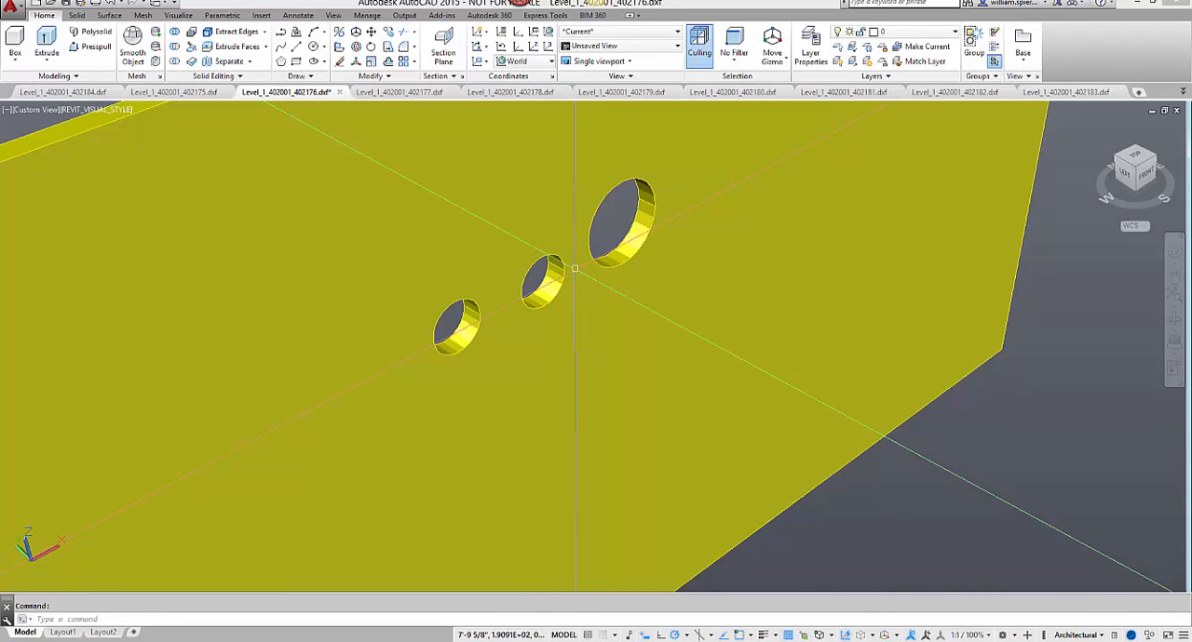
middle_drag(620, 306, 614, 369)
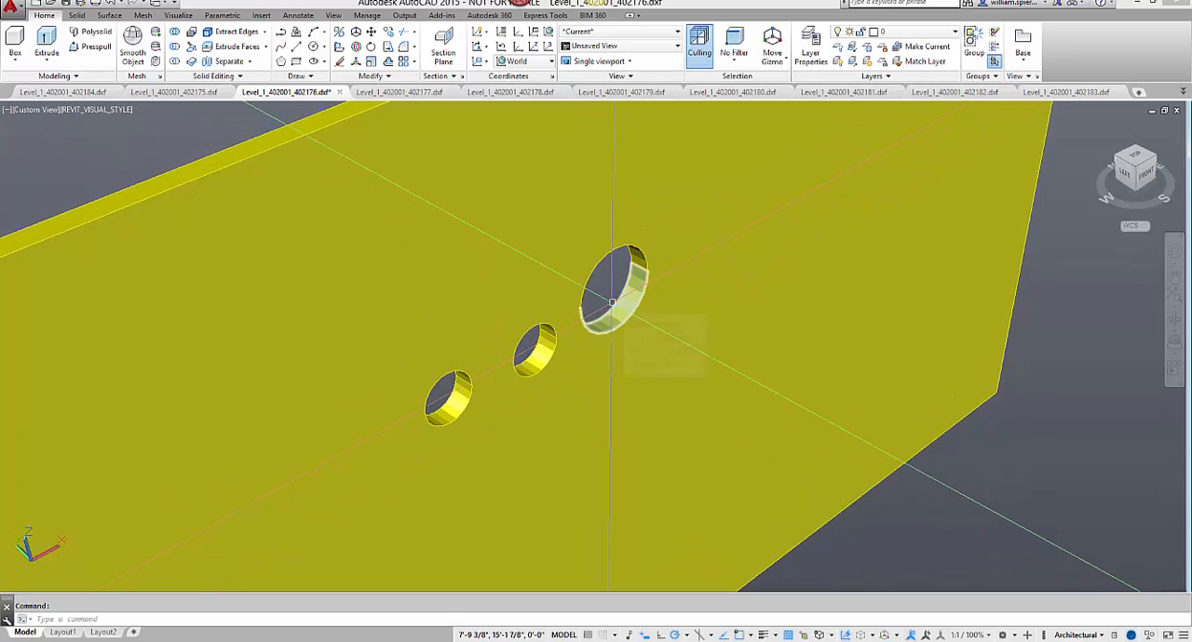
mouse_move(612, 301)
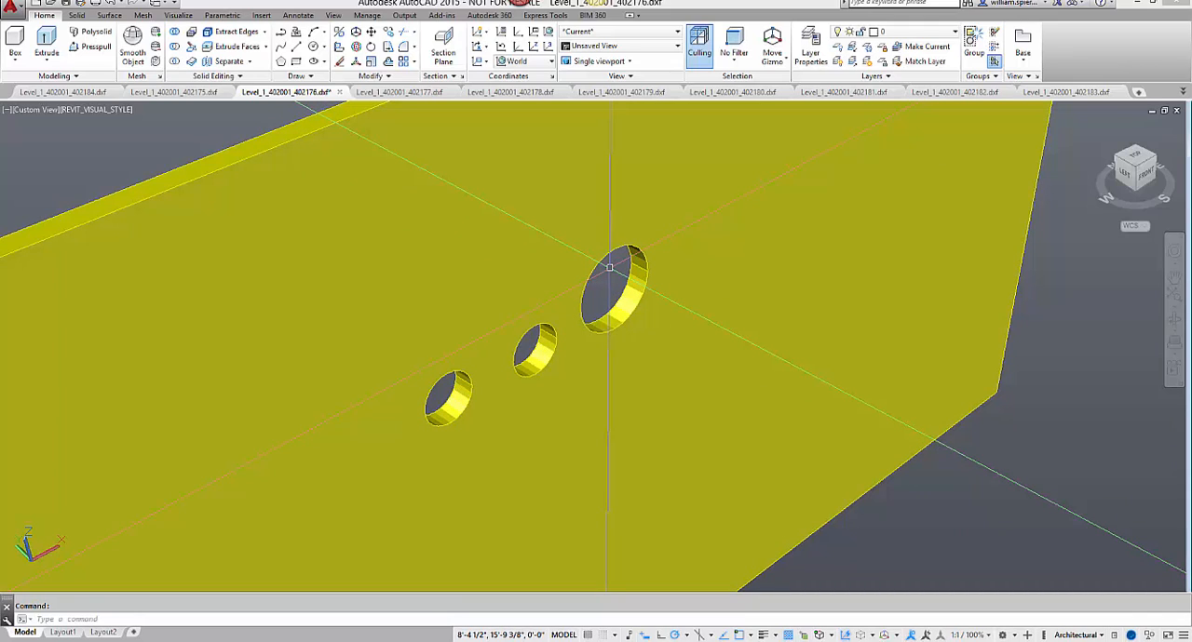
Step: Examine the whole panel around the round openings in Level_1_402001_402176.dxf, and switch to the panel in Level_1_402001_402179.dxf
scroll(610, 268, down, 5)
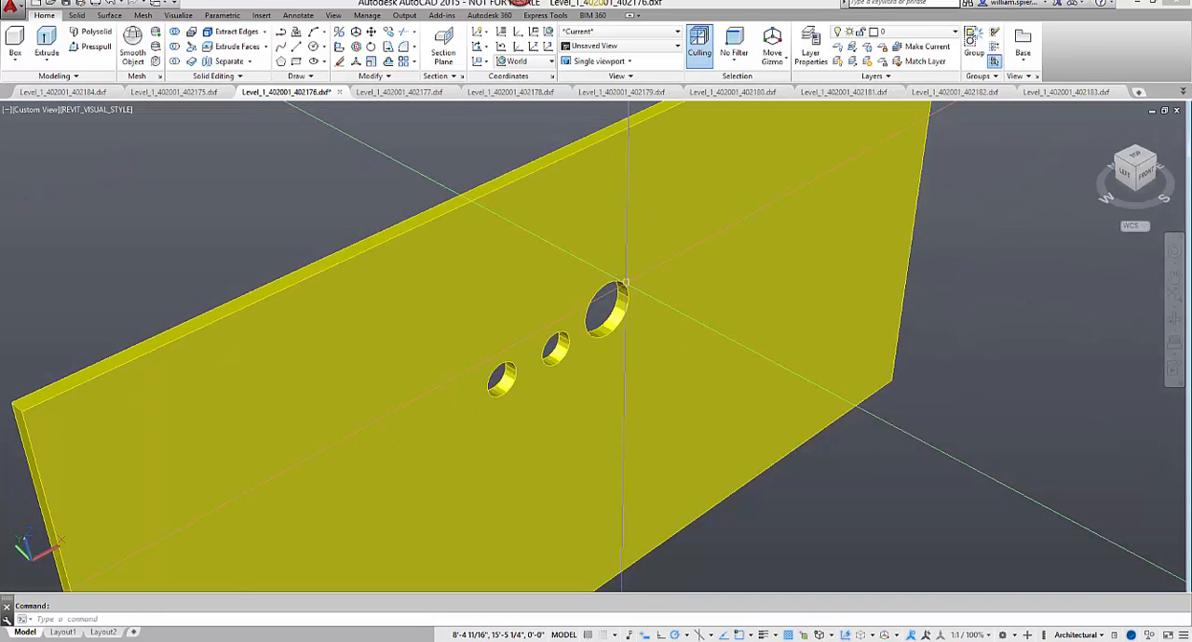
scroll(626, 279, down, 4)
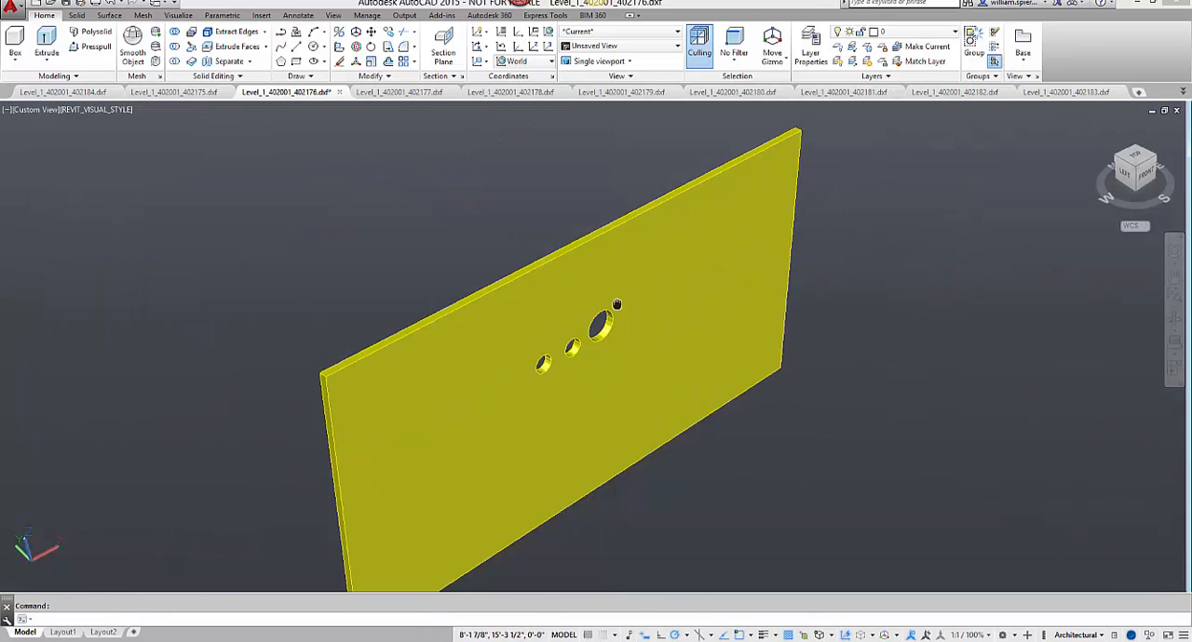
middle_drag(616, 304, 602, 270)
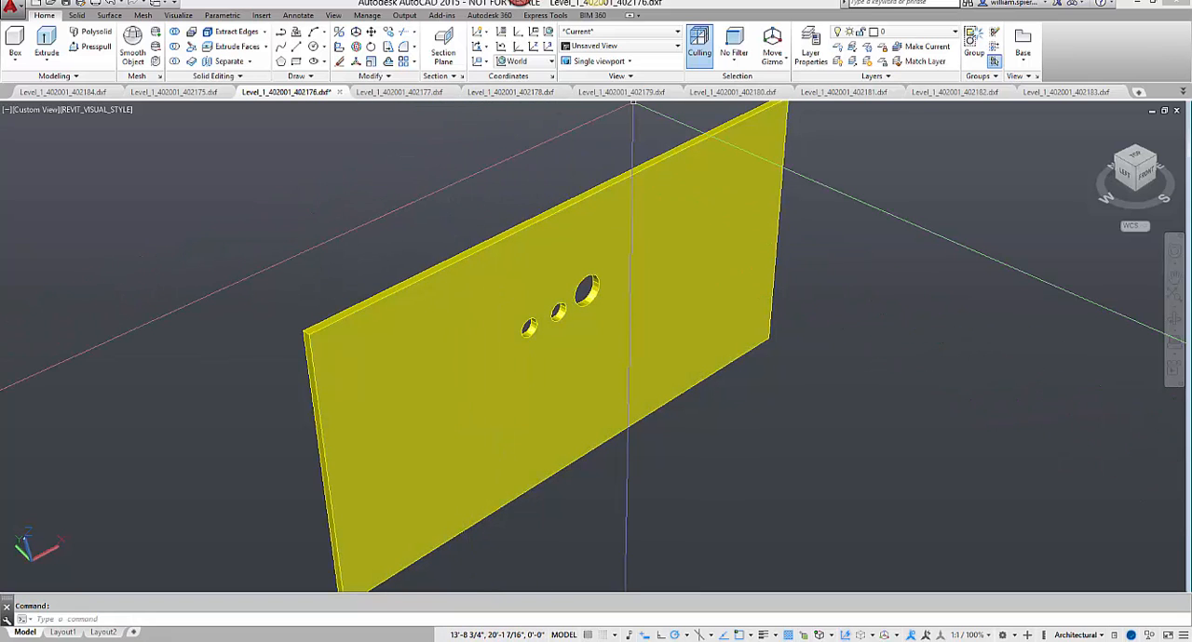
click(633, 91)
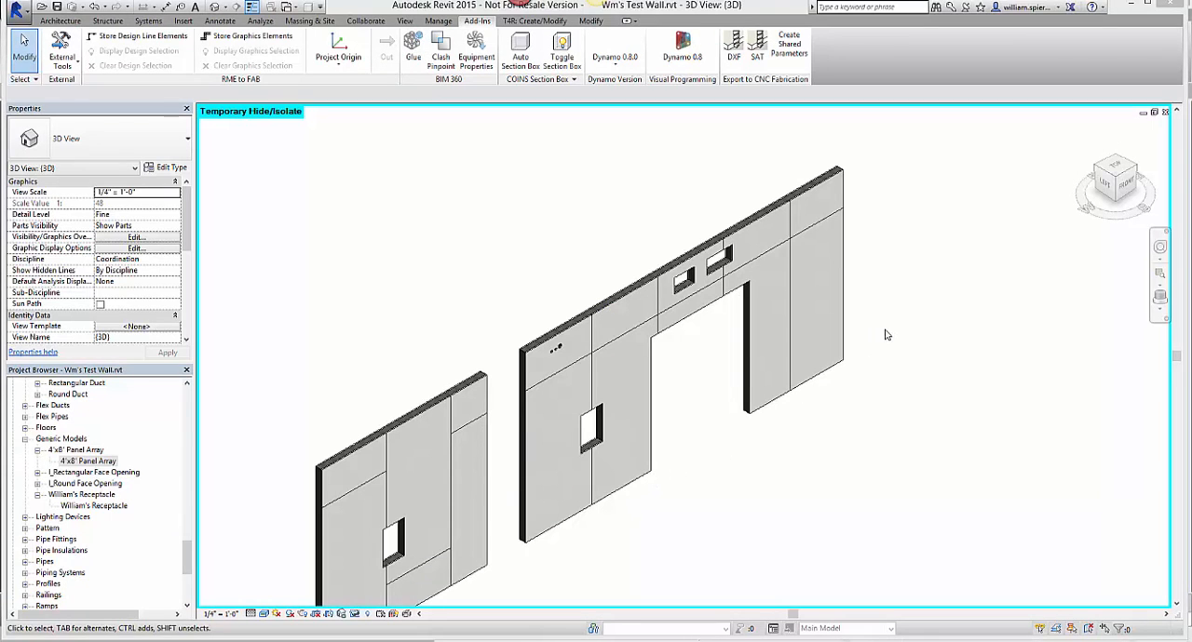
Step: Switch back to Revit and open the Part Schedule and the Wall Material Takeoff to review the panels' quantities and export status
middle_drag(665, 370, 726, 299)
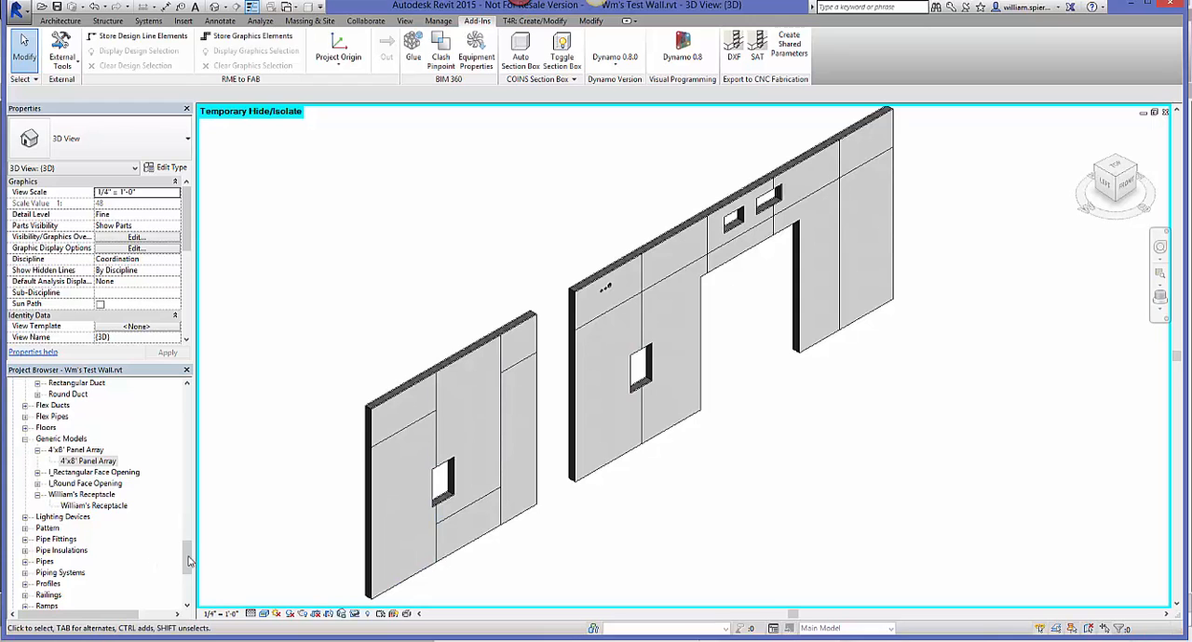
drag(190, 557, 188, 421)
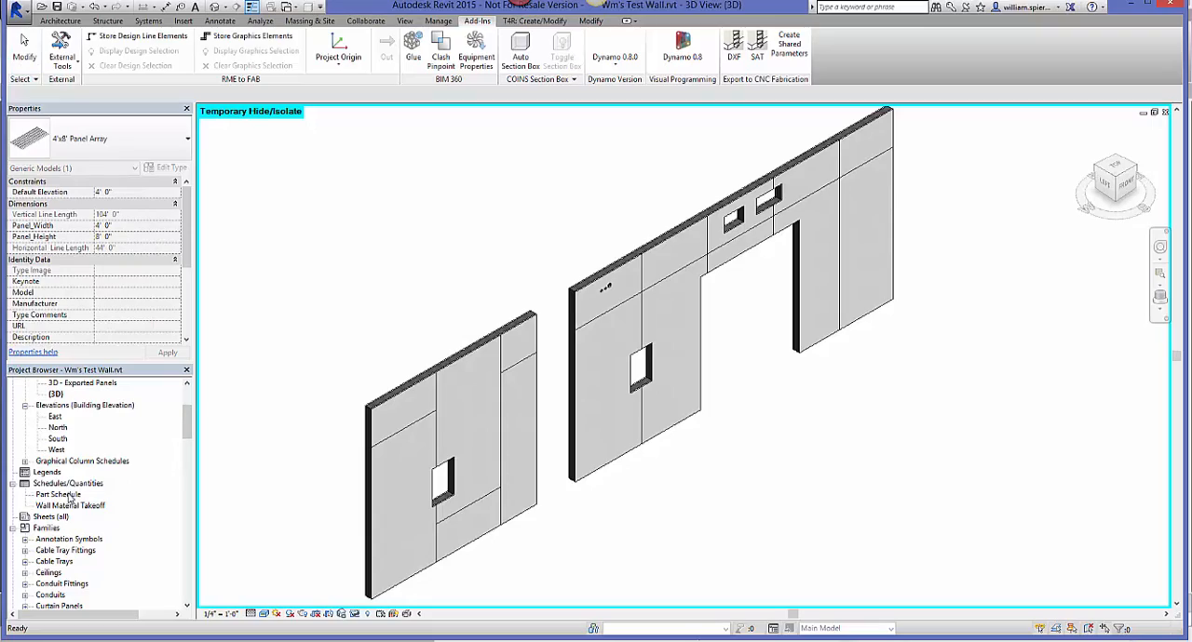
double_click(70, 497)
click(69, 506)
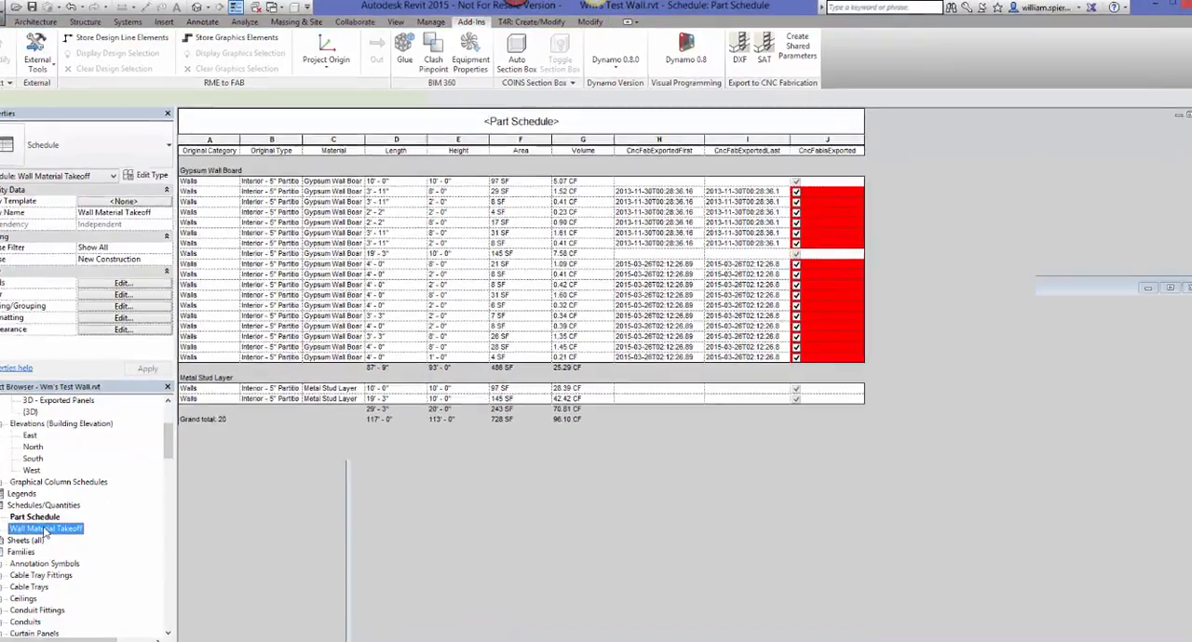
double_click(44, 529)
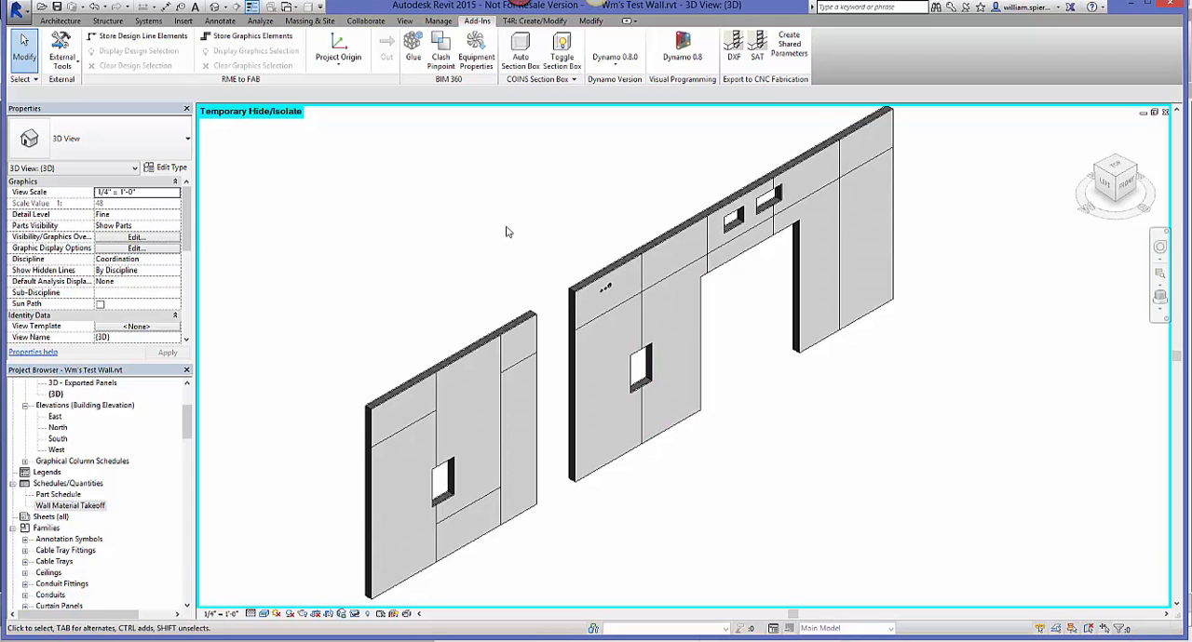
middle_drag(569, 244, 567, 253)
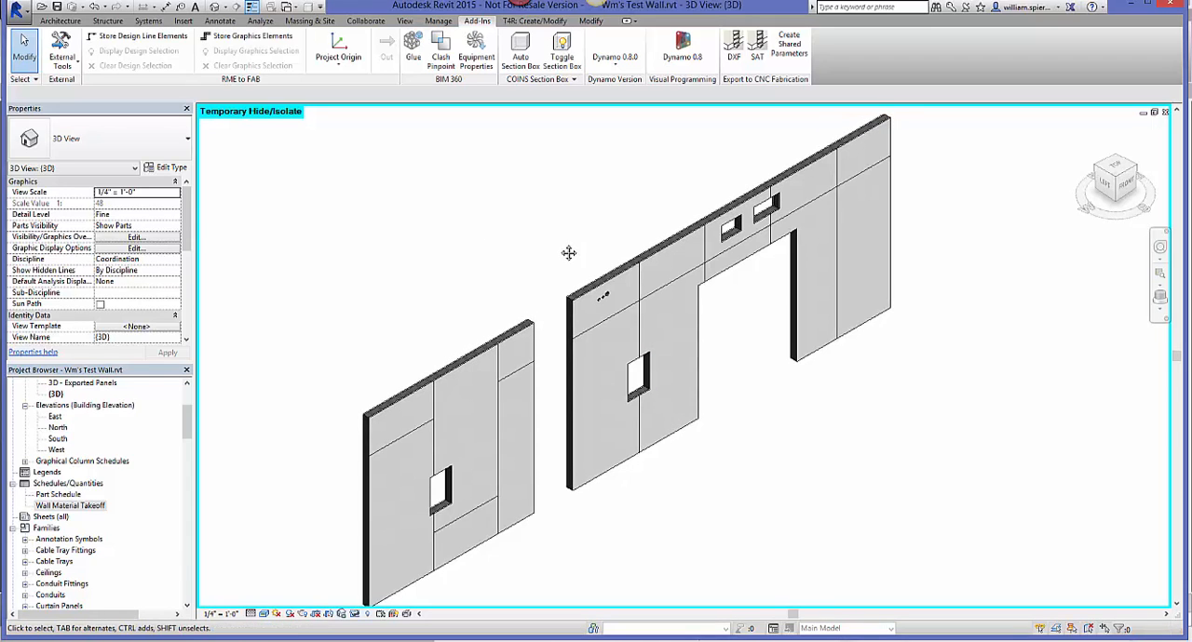